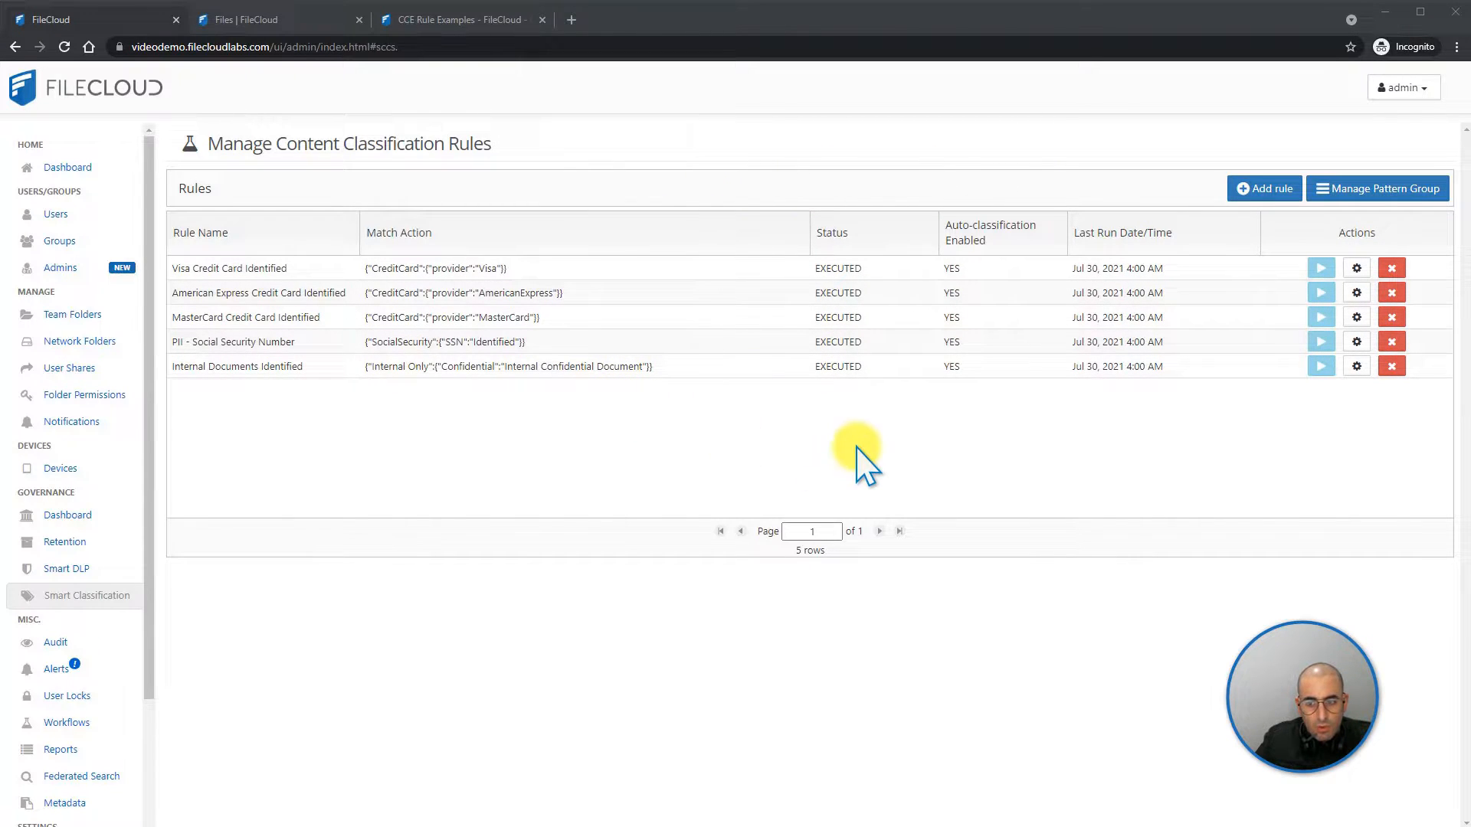
Review the Default, PatternMatch, StandardQuery and IcapDLP classifiers in the new rule form's Classifier Guide, and cancel the new rule.
{"action": "left_click", "coordinate": [1245, 196]}
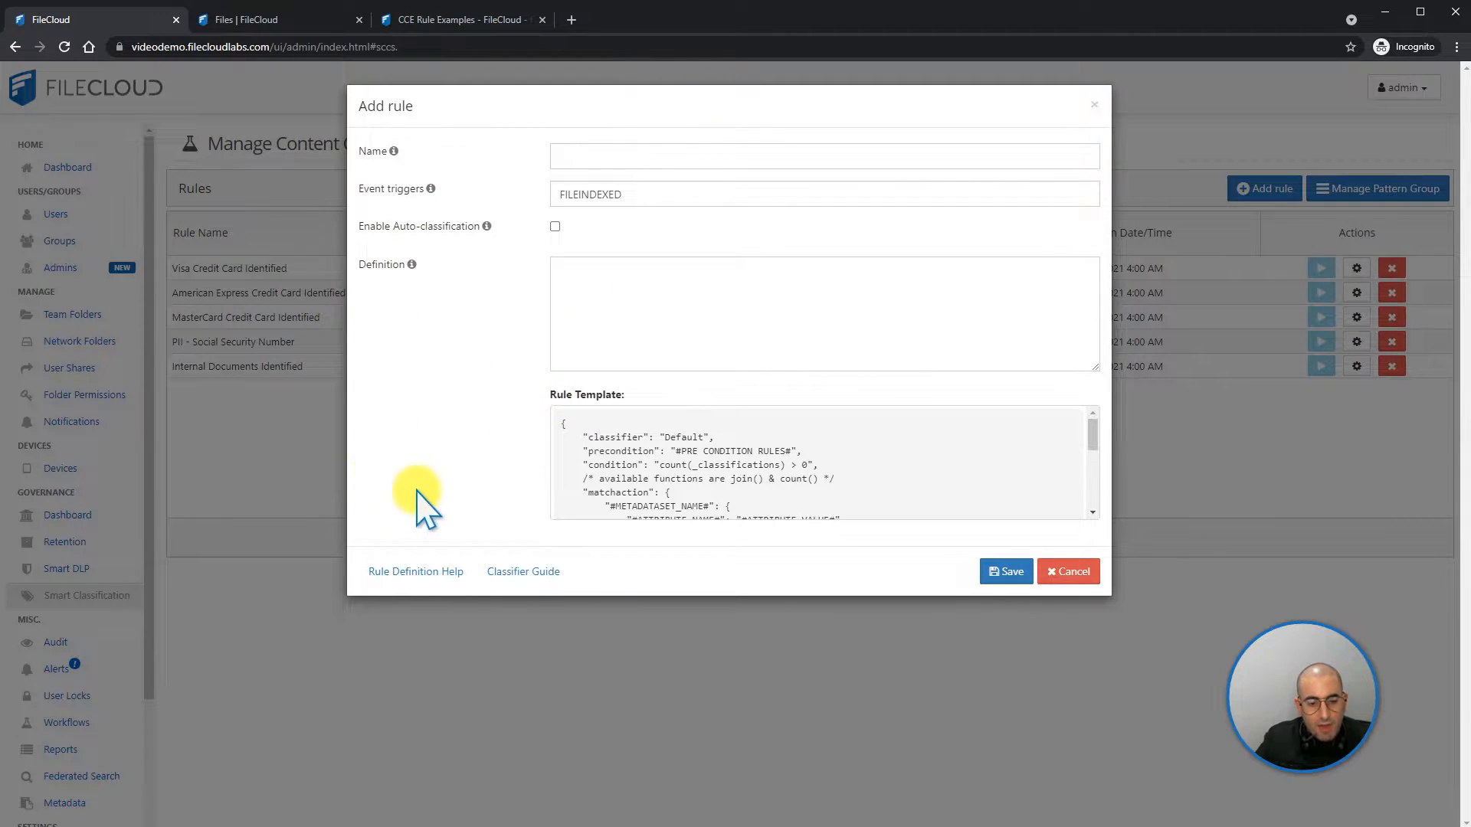
{"action": "left_click", "coordinate": [499, 573]}
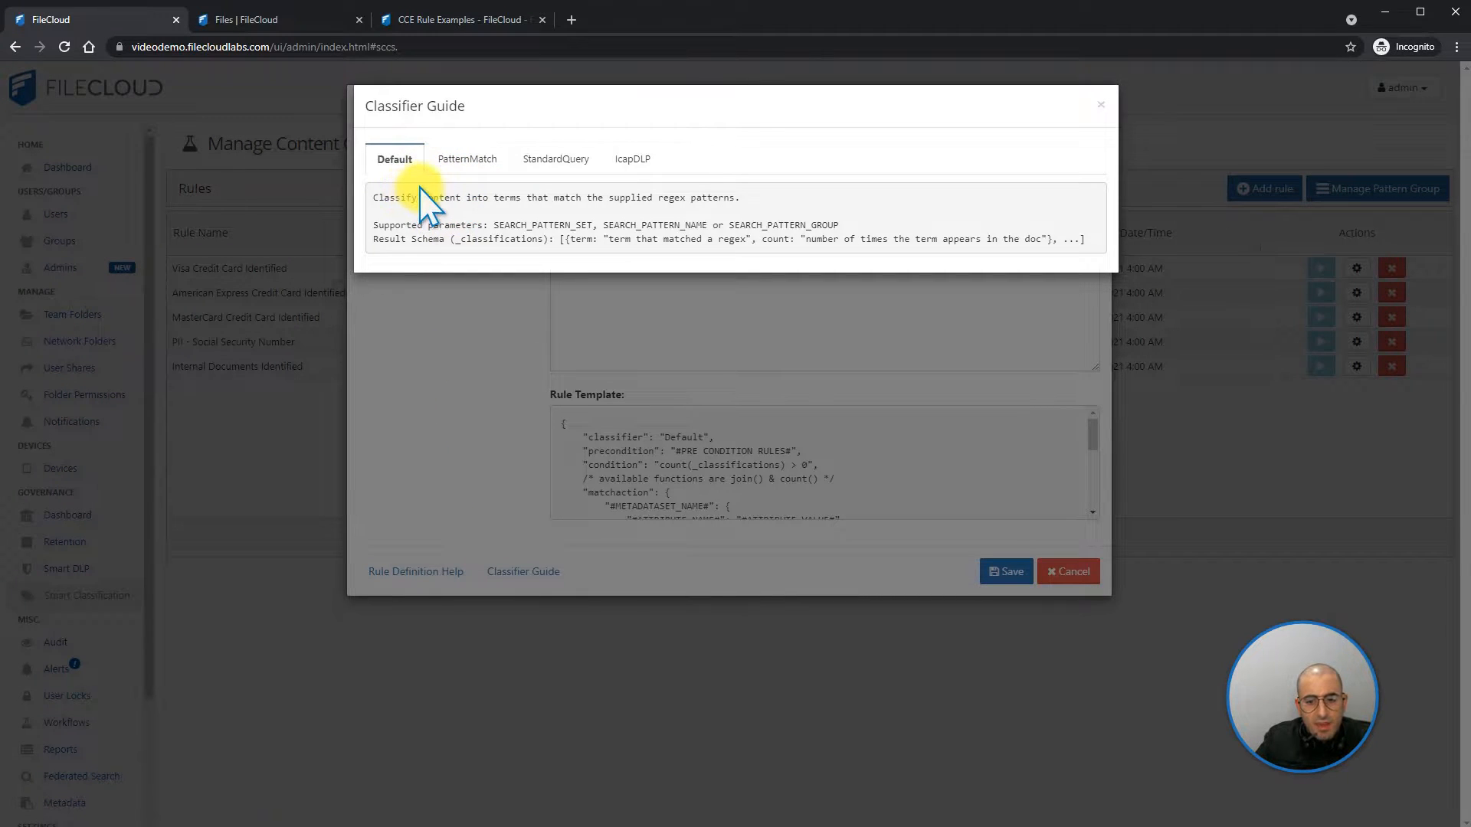
{"action": "left_click", "coordinate": [468, 163]}
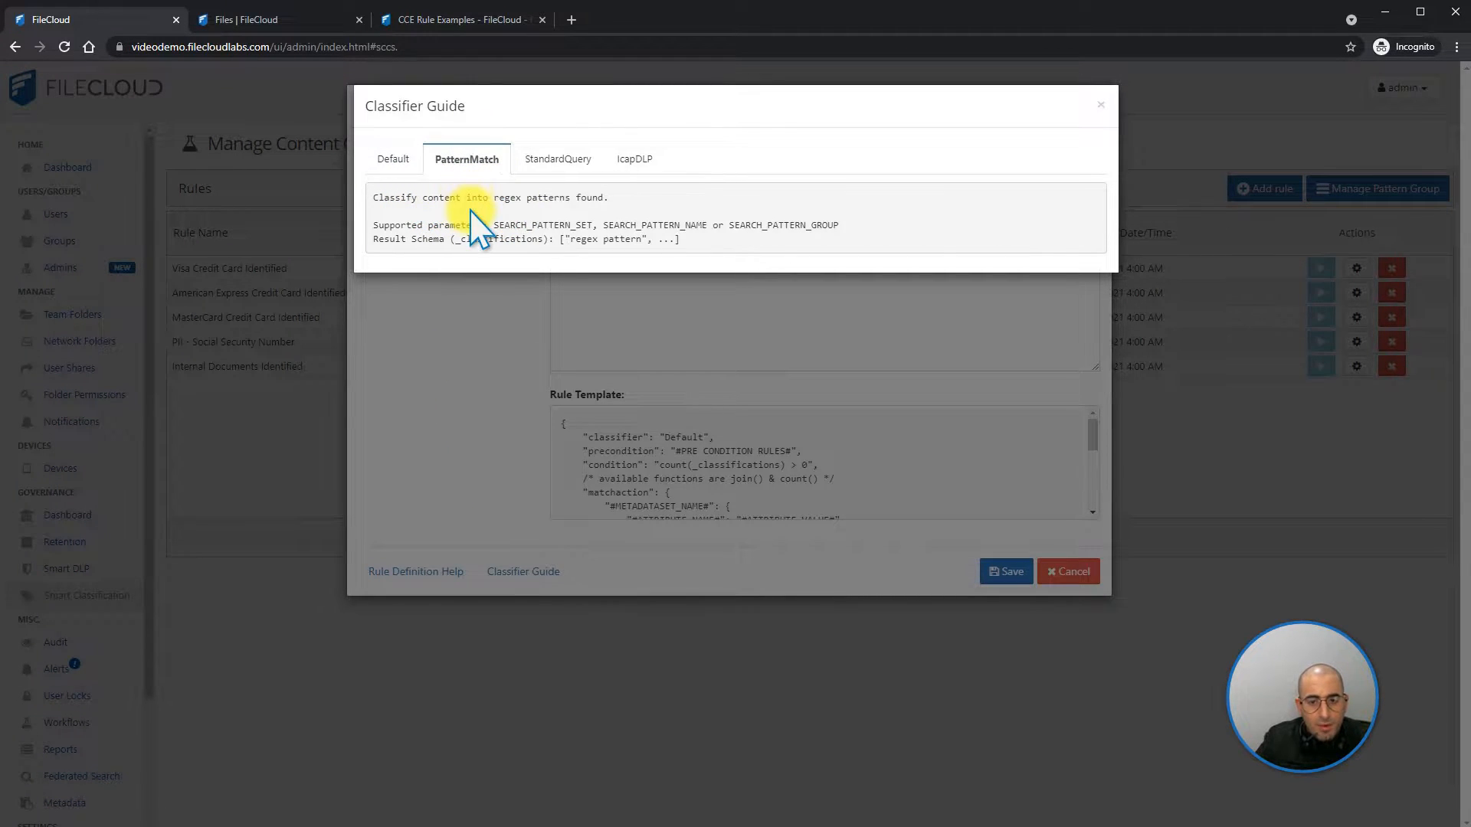
{"action": "left_click", "coordinate": [547, 164]}
{"action": "left_click", "coordinate": [622, 155]}
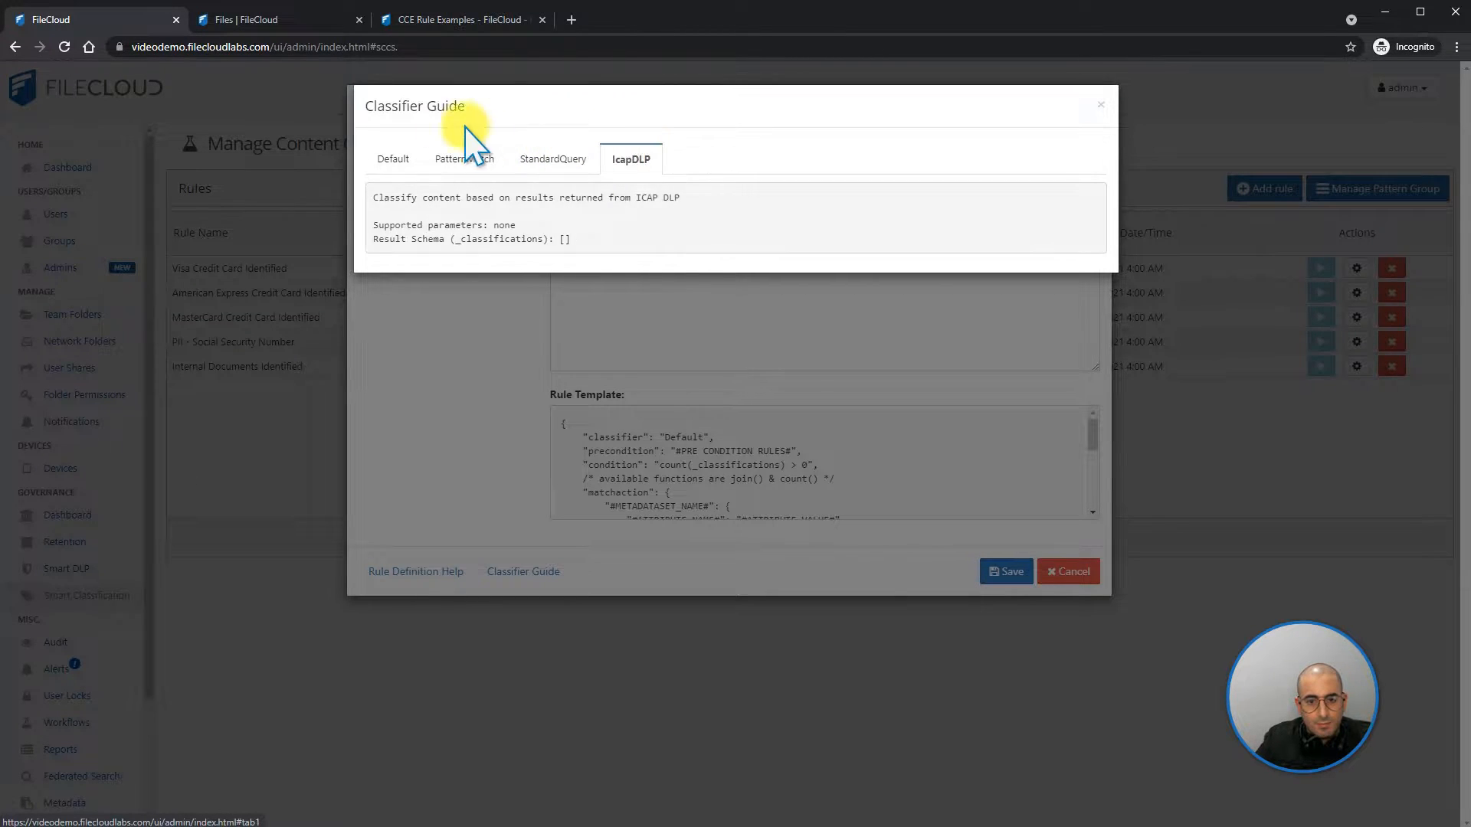
{"action": "left_click", "coordinate": [1101, 106]}
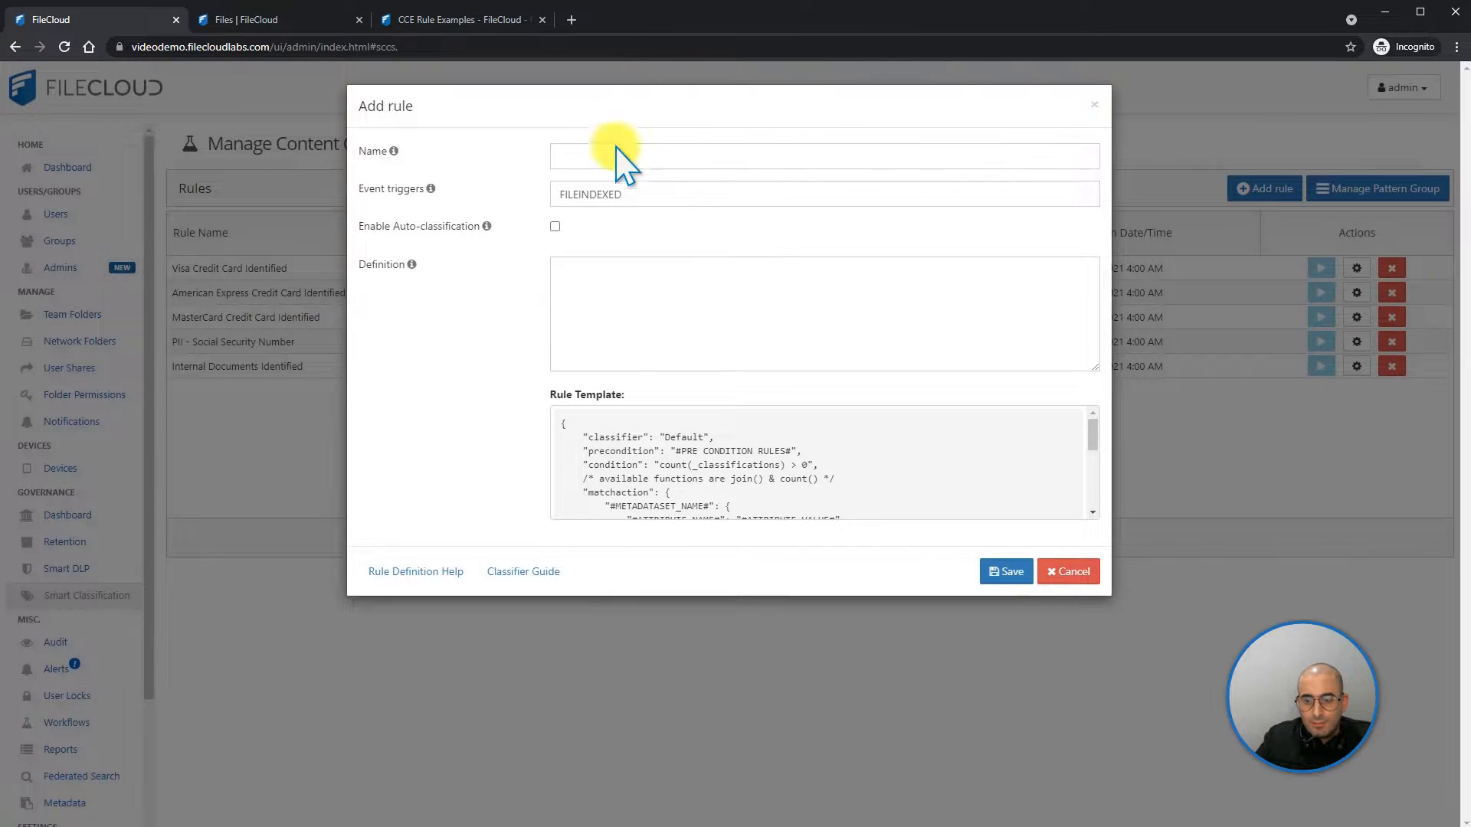
{"action": "left_click", "coordinate": [1084, 570]}
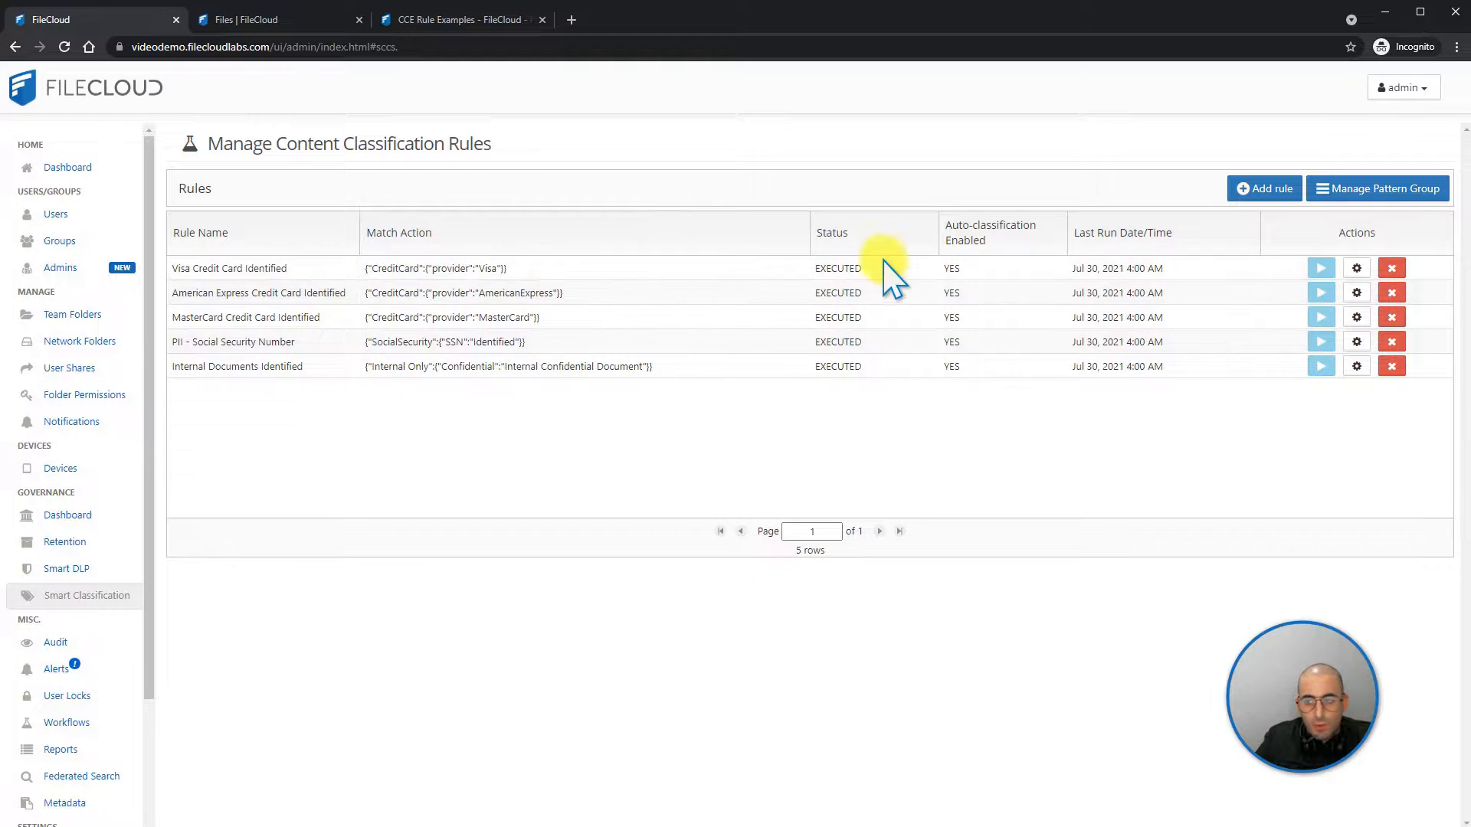
Examine the match action of the Visa Credit Card Identified rule and the PII - Social Security Number entry in the rules list.
{"action": "left_click_drag", "start_coordinate": [432, 269], "coordinate": [511, 279]}
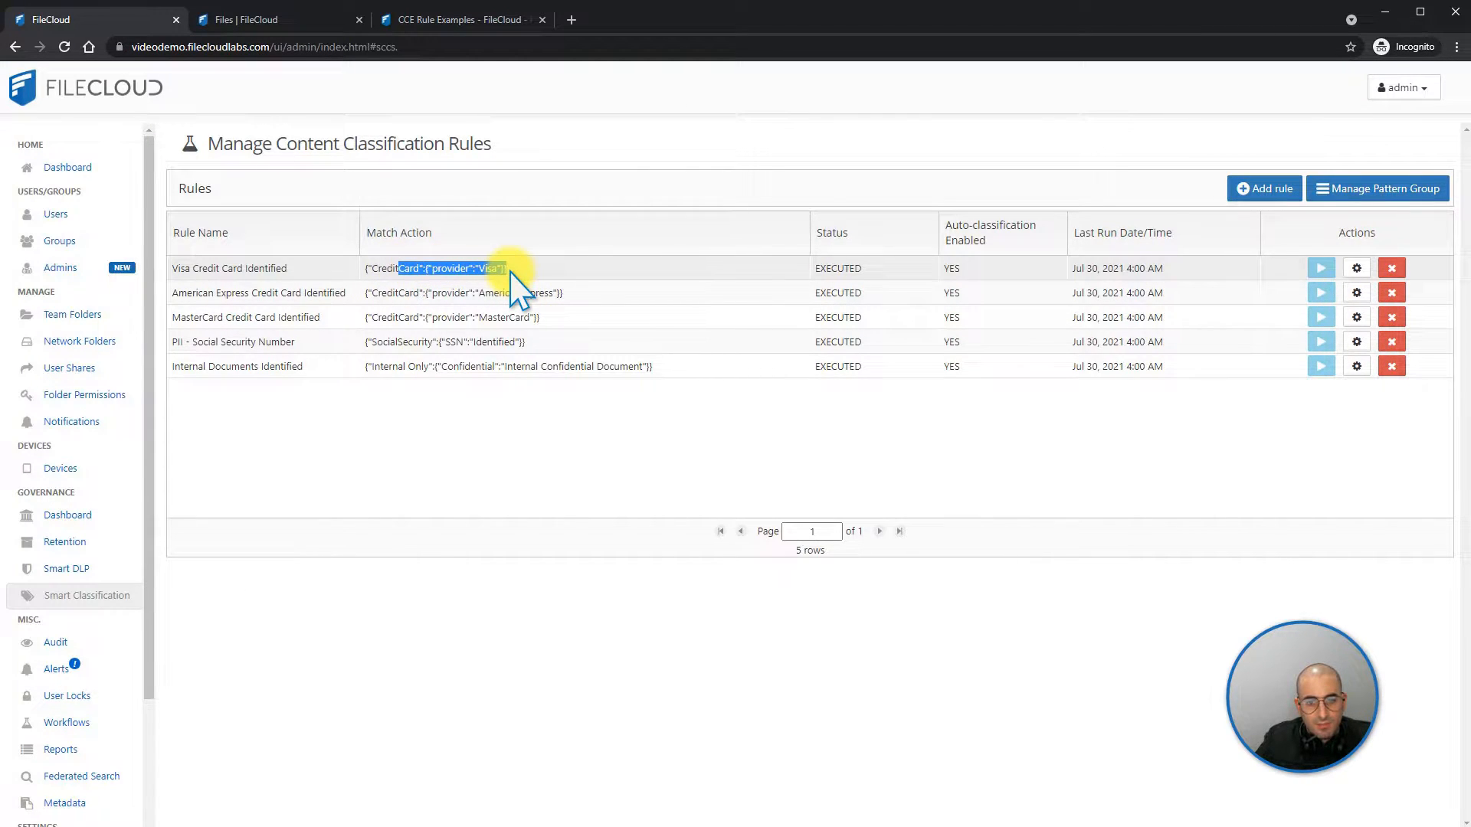
{"action": "left_click", "coordinate": [511, 270]}
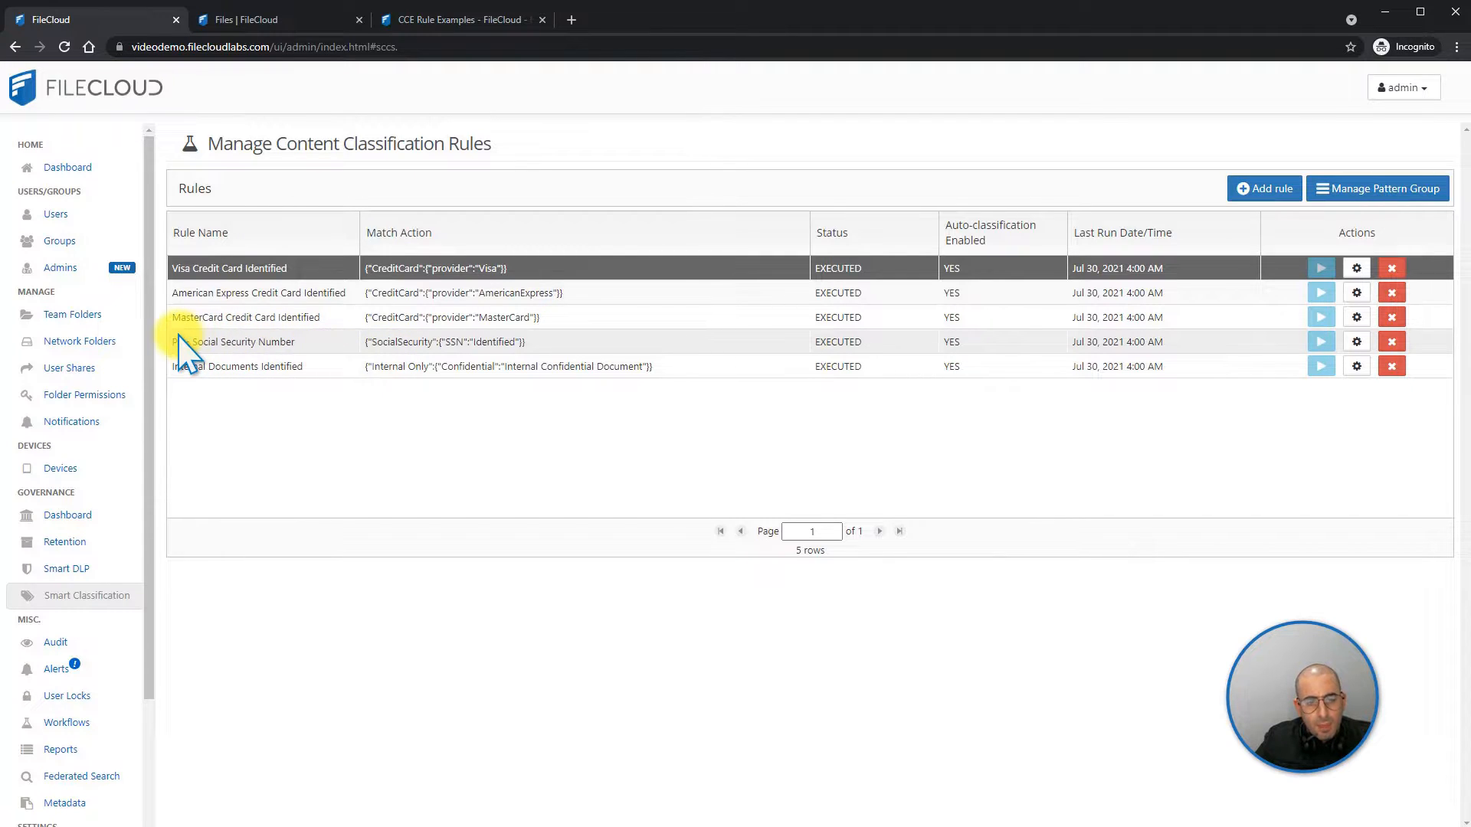
{"action": "left_click_drag", "start_coordinate": [183, 349], "coordinate": [407, 341]}
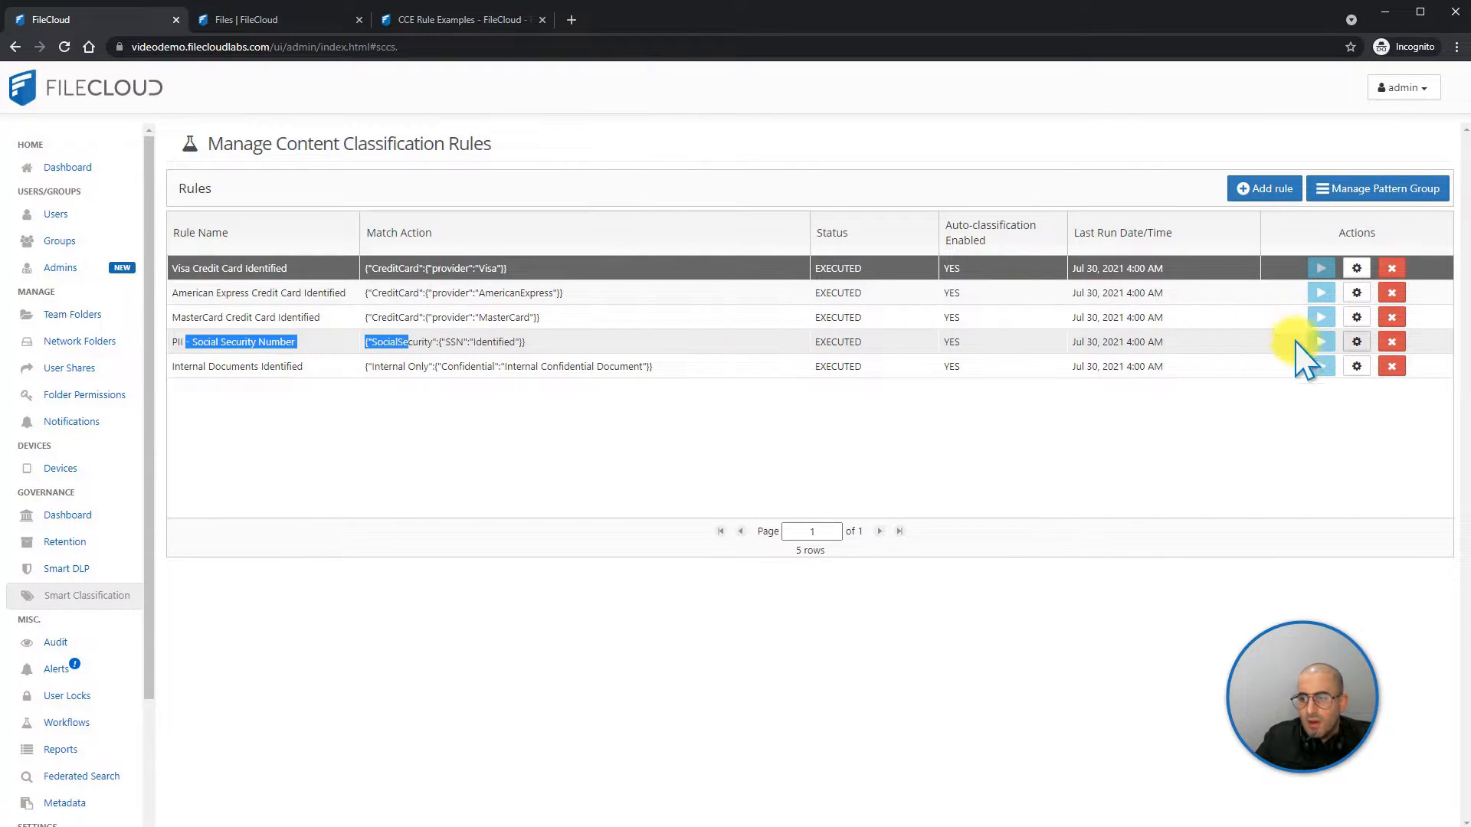
Review the classifier, search pattern and match action in the PII - Social Security Number rule's definition, and save the rule.
{"action": "left_click", "coordinate": [1357, 343]}
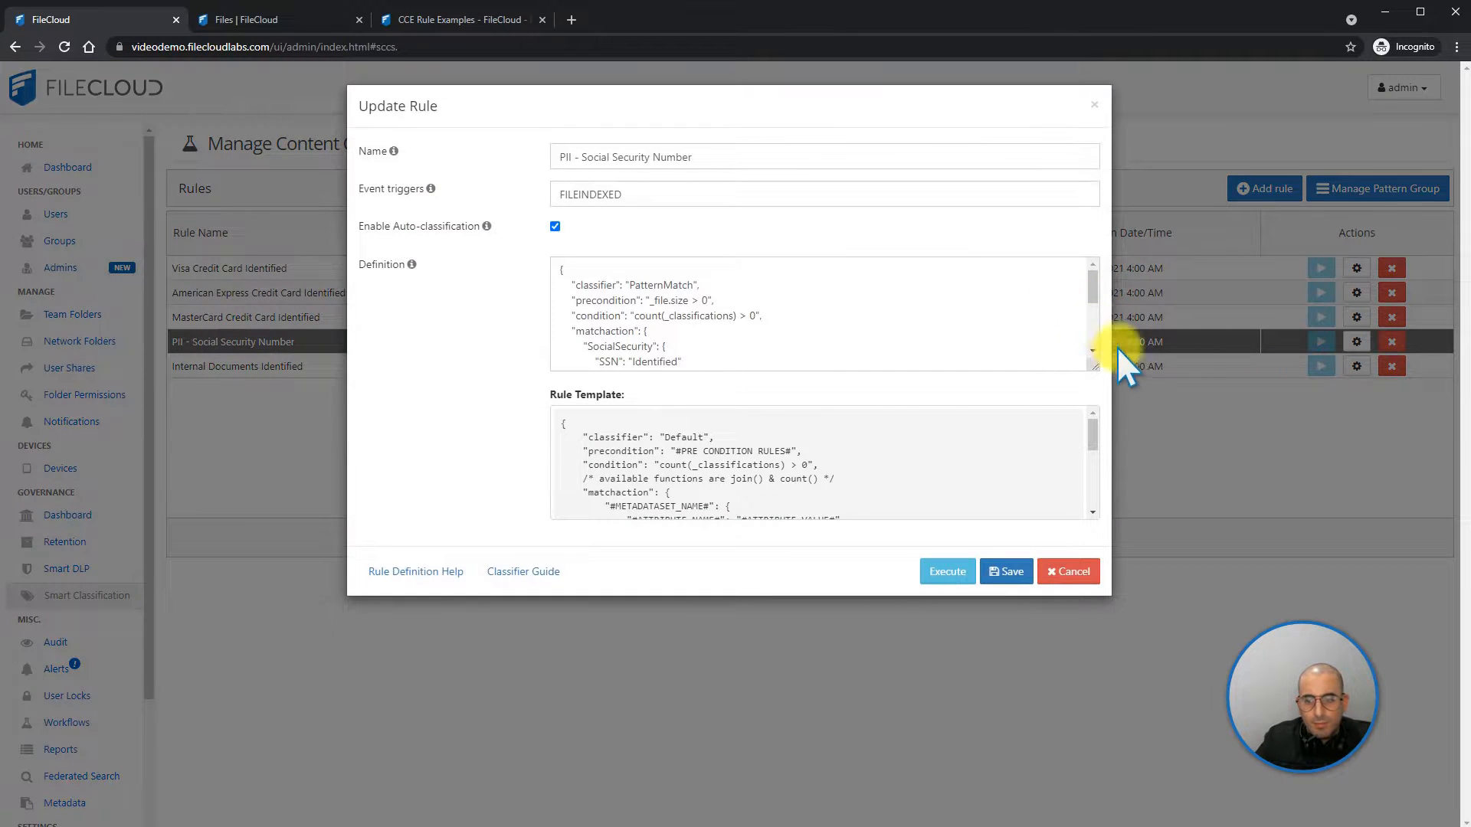
{"action": "left_click_drag", "start_coordinate": [1088, 361], "coordinate": [1078, 514]}
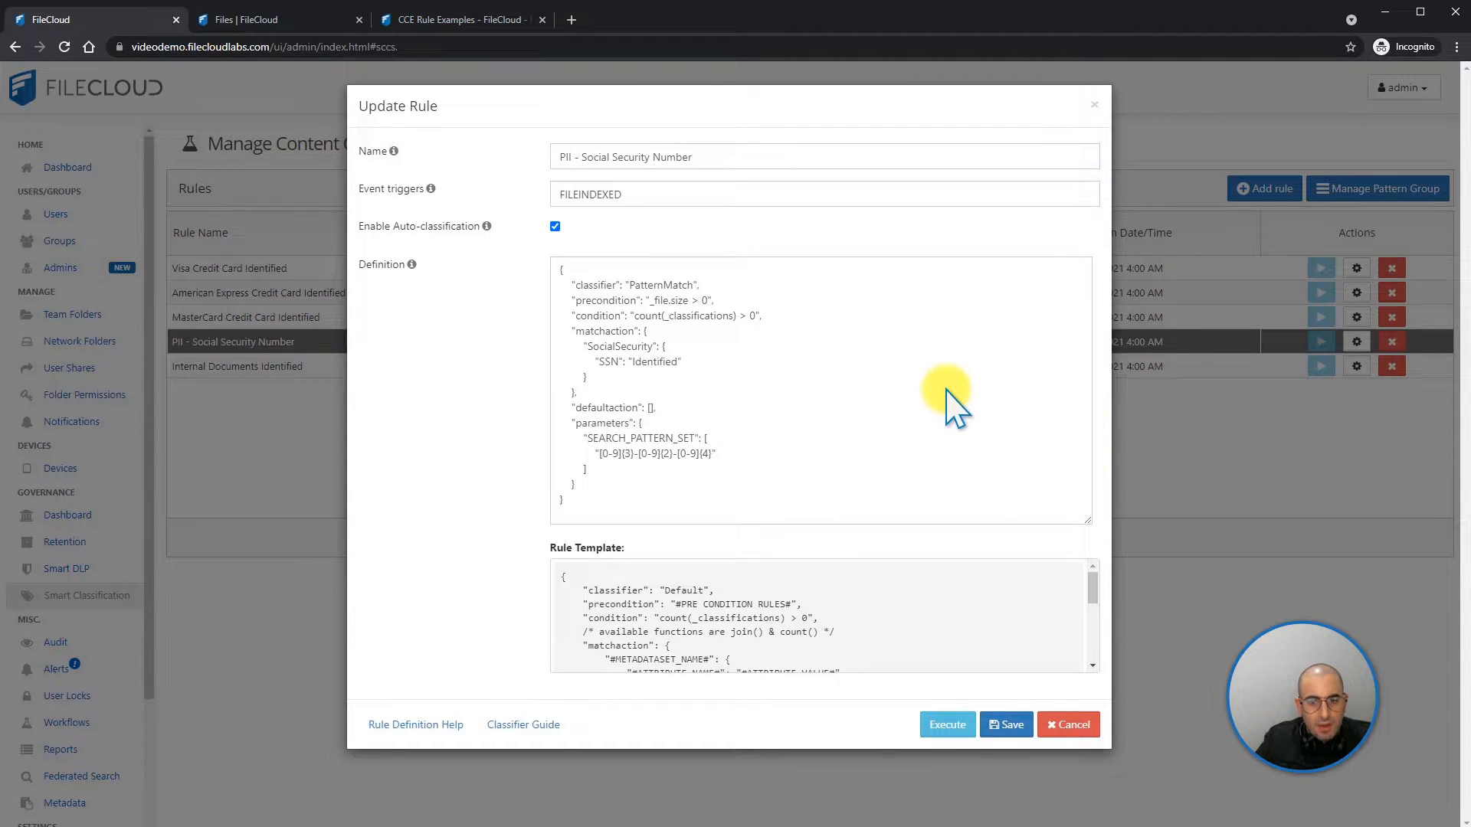
{"action": "left_click_drag", "start_coordinate": [576, 286], "coordinate": [658, 286]}
{"action": "left_click", "coordinate": [633, 279]}
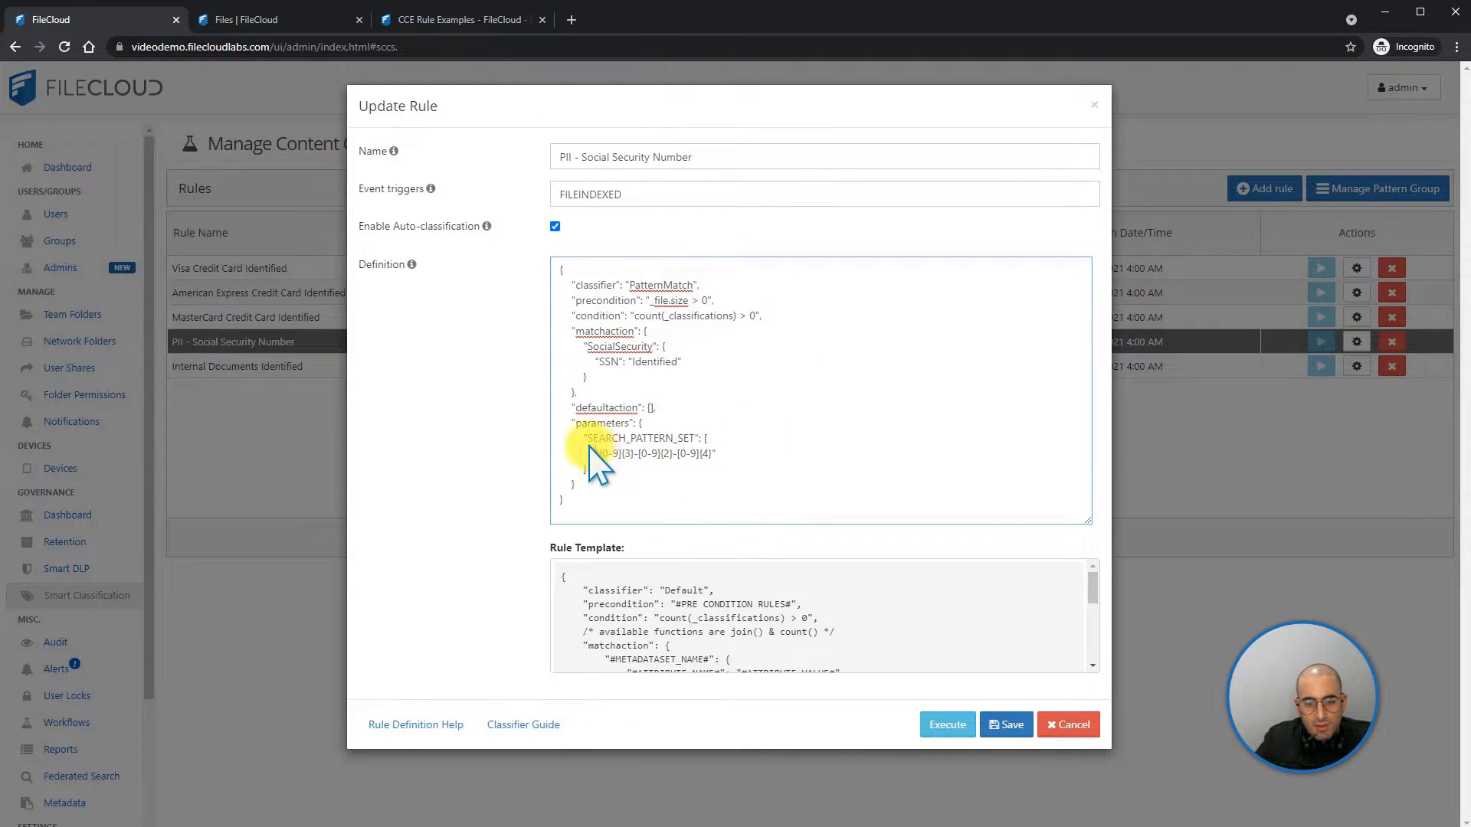
{"action": "left_click_drag", "start_coordinate": [595, 454], "coordinate": [705, 453]}
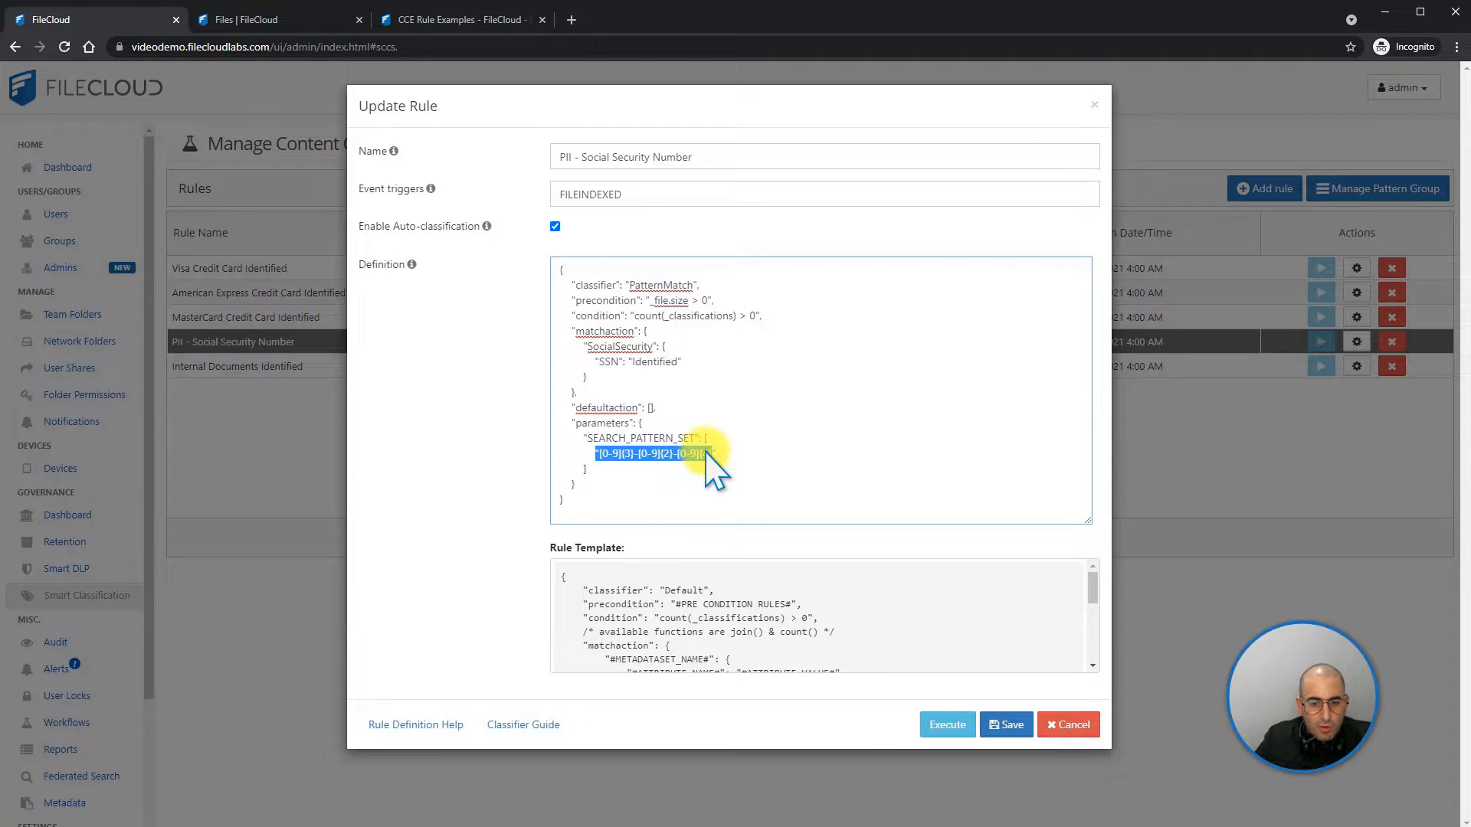
{"action": "left_click", "coordinate": [671, 463]}
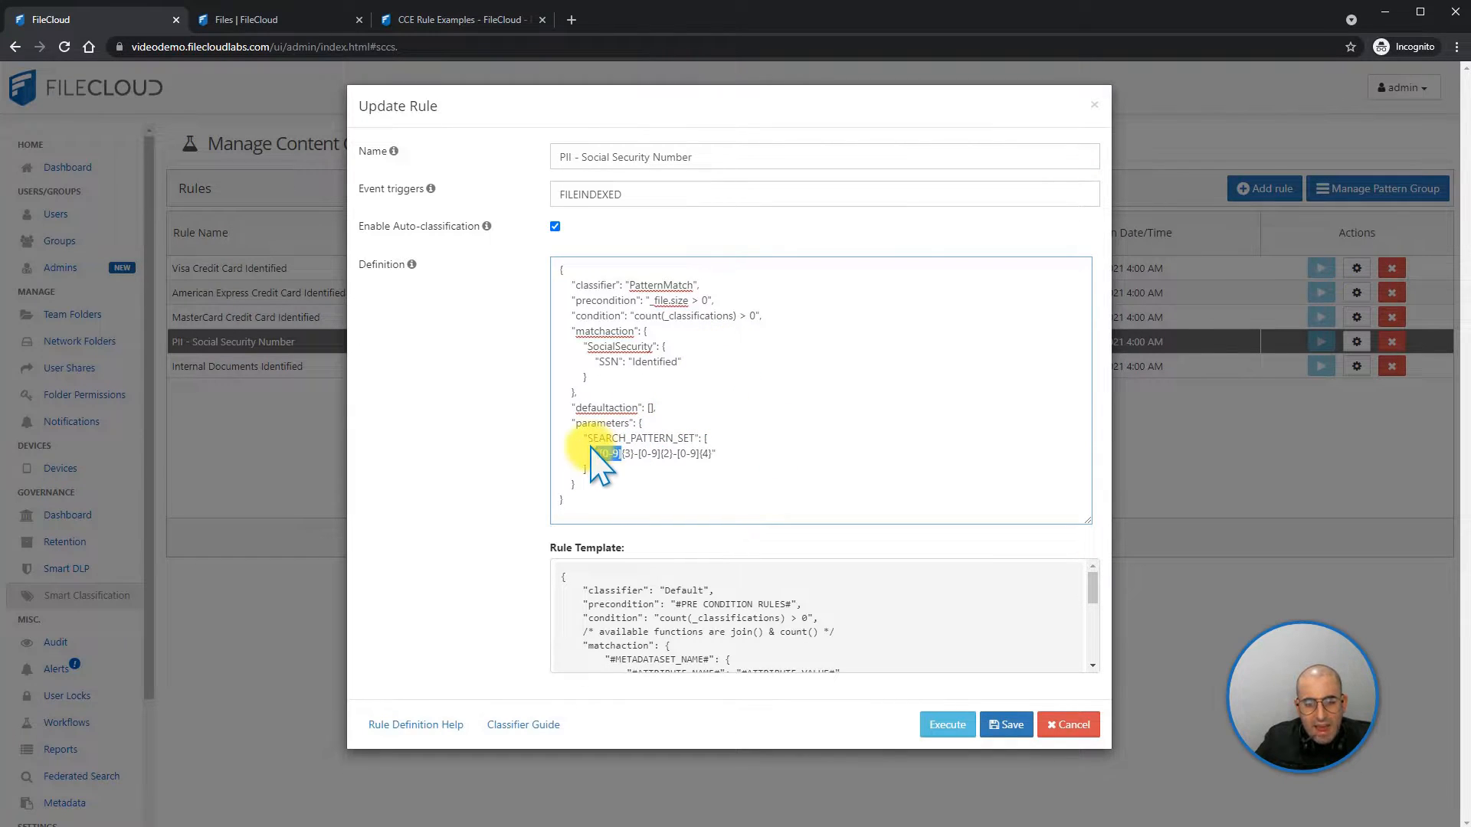
{"action": "left_click_drag", "start_coordinate": [591, 452], "coordinate": [704, 452]}
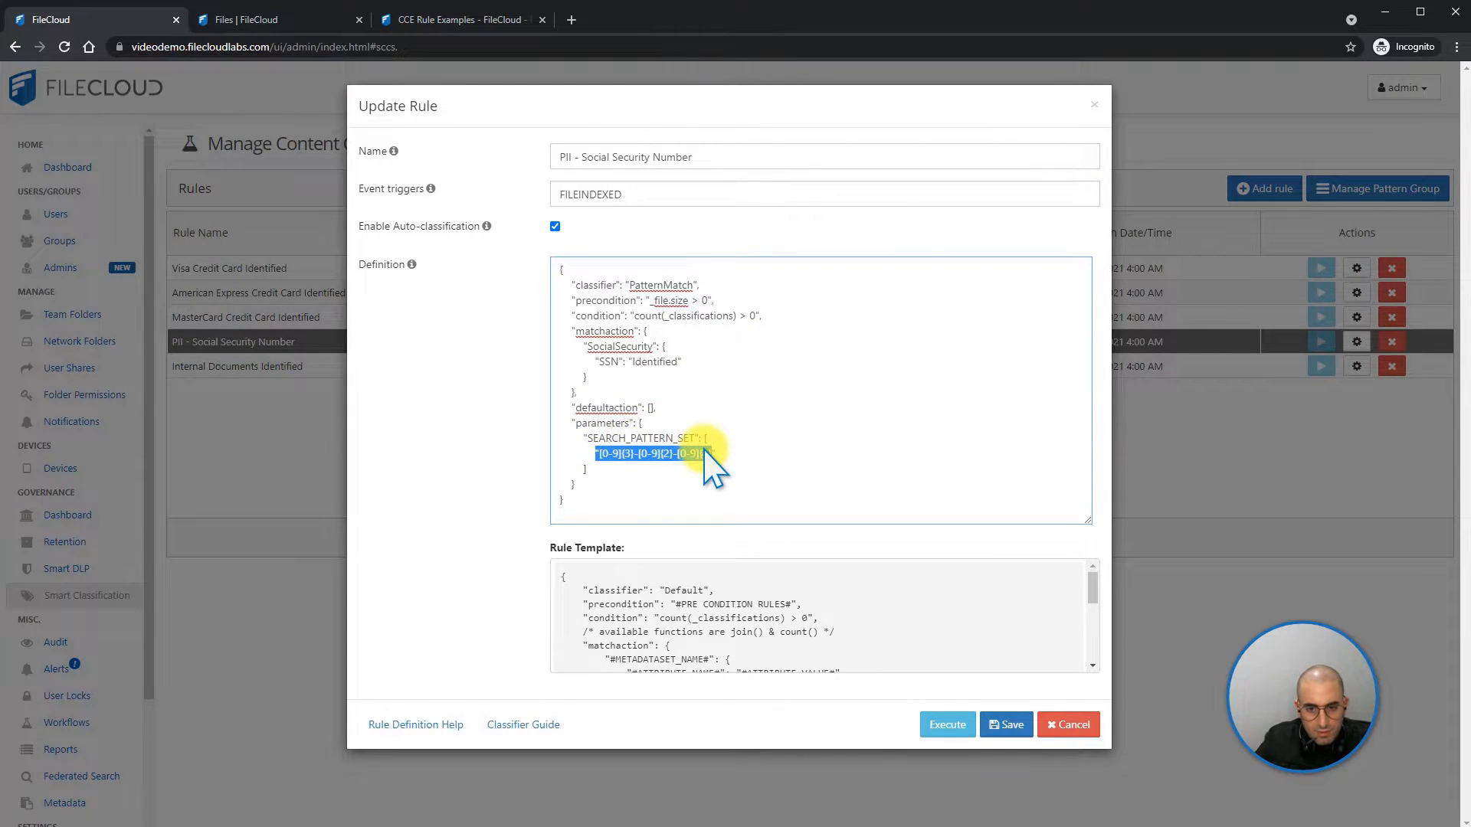
{"action": "left_click", "coordinate": [642, 349]}
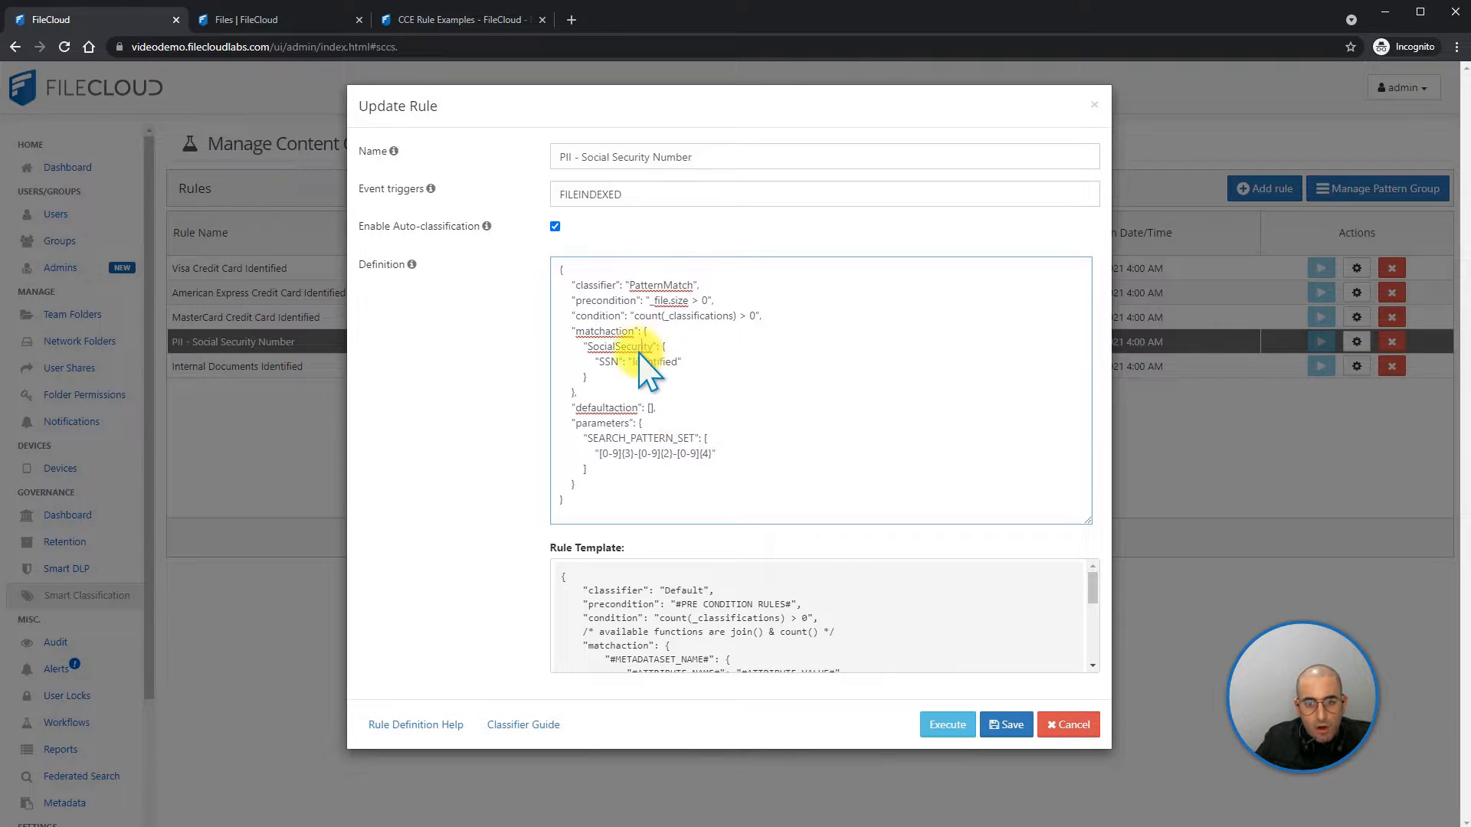
{"action": "left_click_drag", "start_coordinate": [586, 345], "coordinate": [670, 365]}
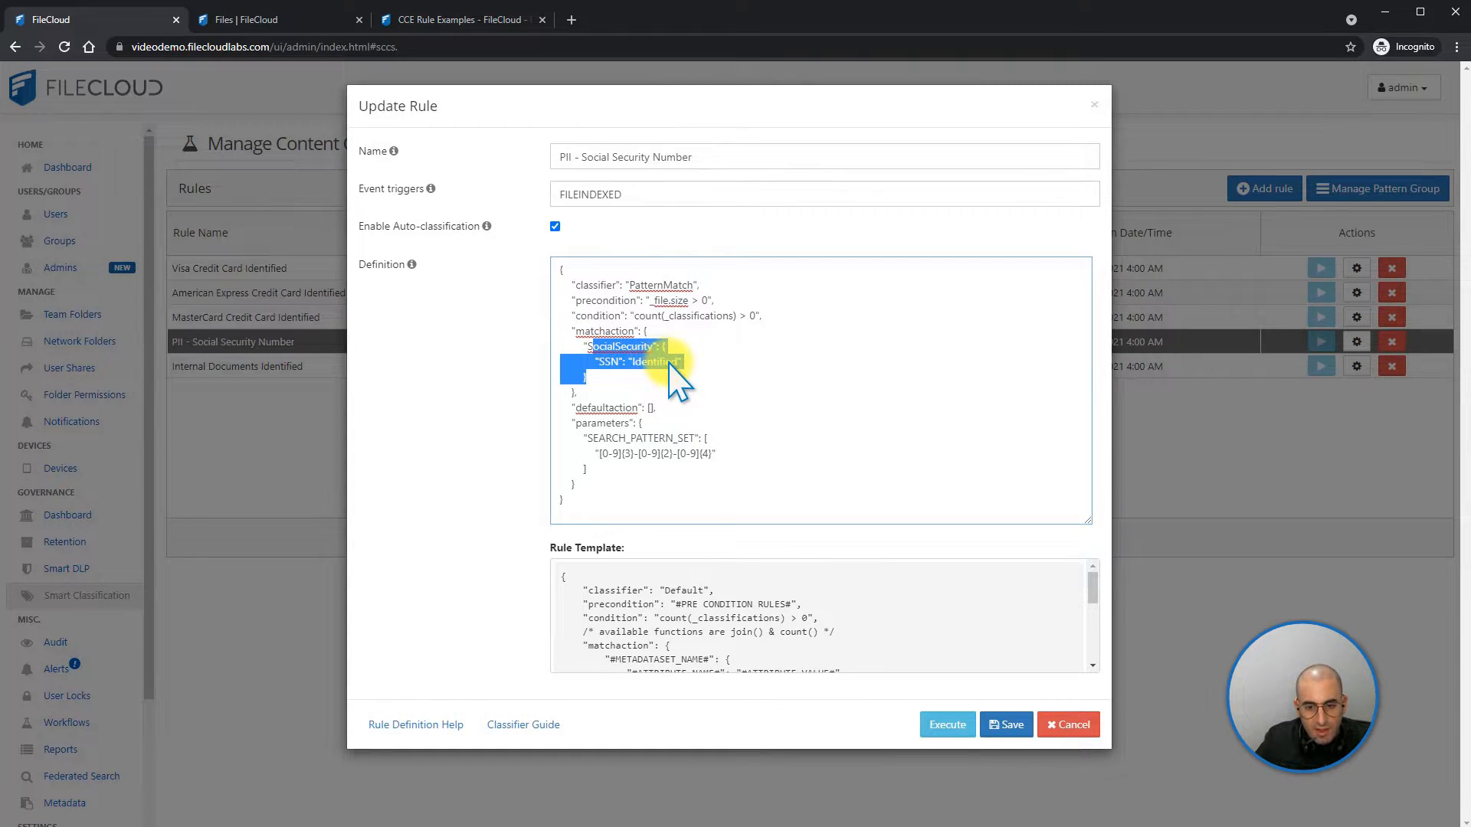
{"action": "key", "text": "Right"}
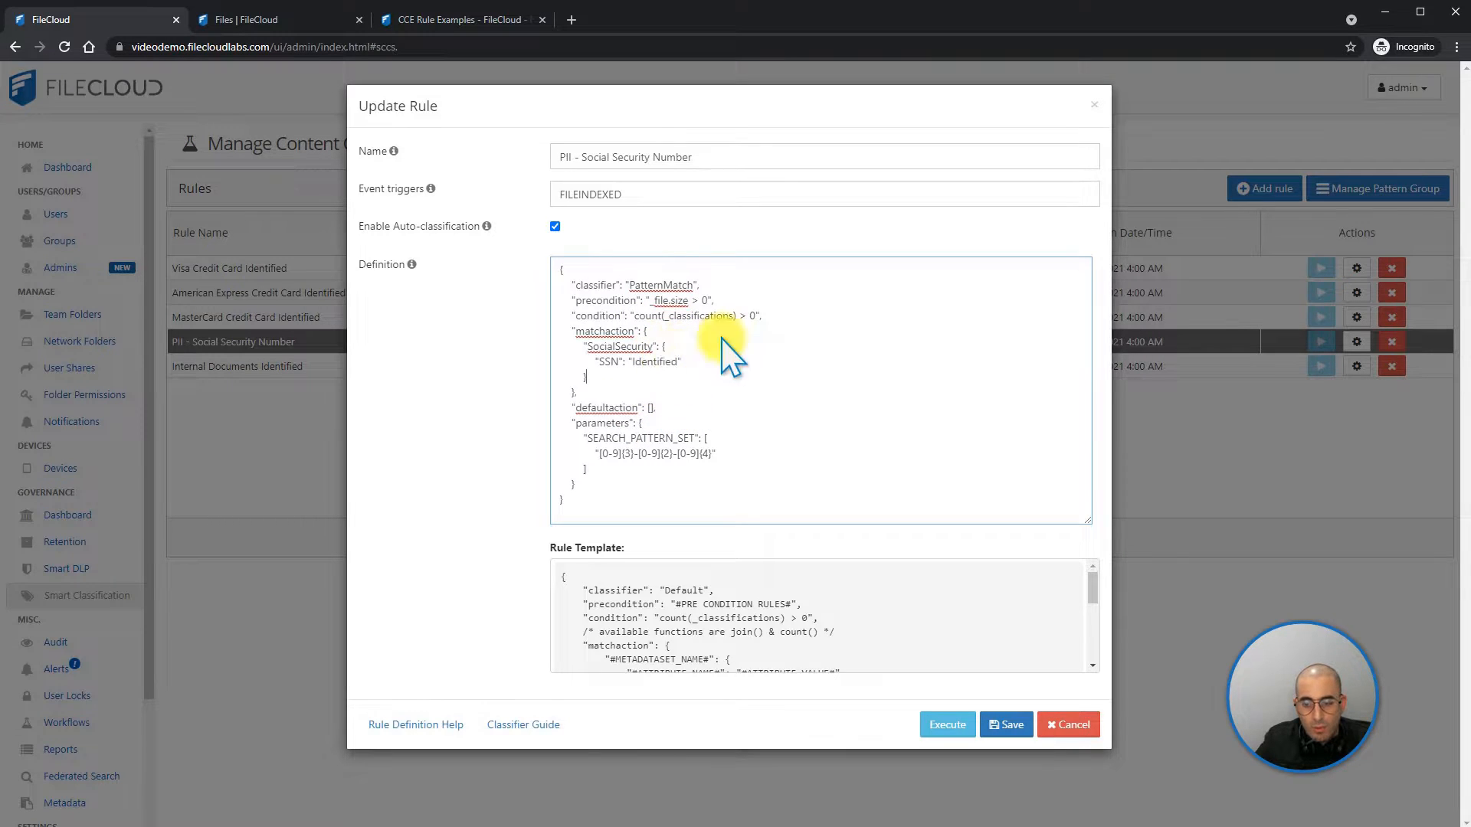
{"action": "left_click", "coordinate": [1018, 725]}
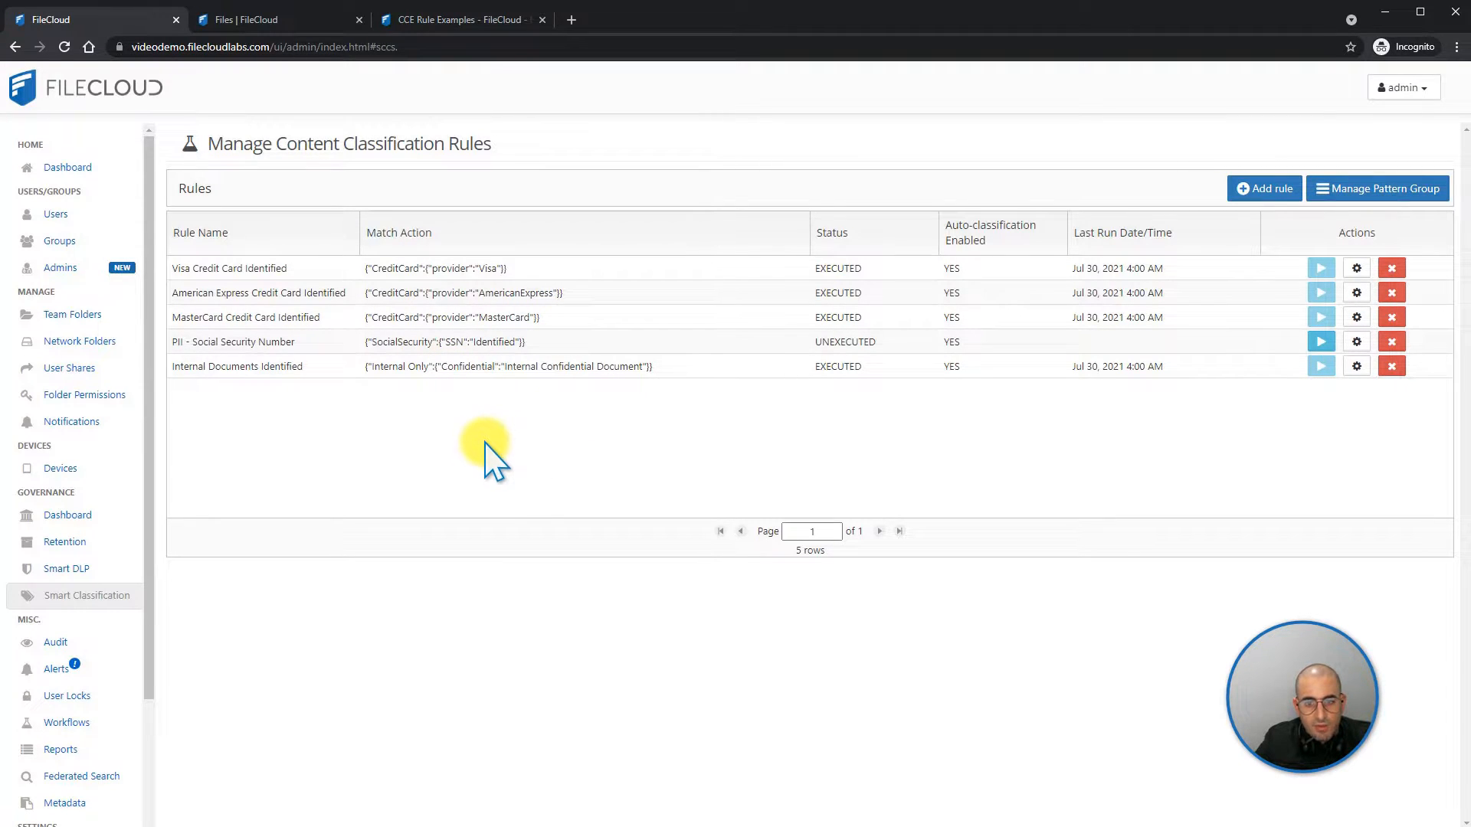
Reopen the PII - Social Security Number rule, check its SEARCH_PATTERN_SET regex, and cancel the edit.
{"action": "left_click", "coordinate": [1356, 342]}
{"action": "scroll", "coordinate": [721, 352], "scroll_direction": "down", "scroll_amount": 5}
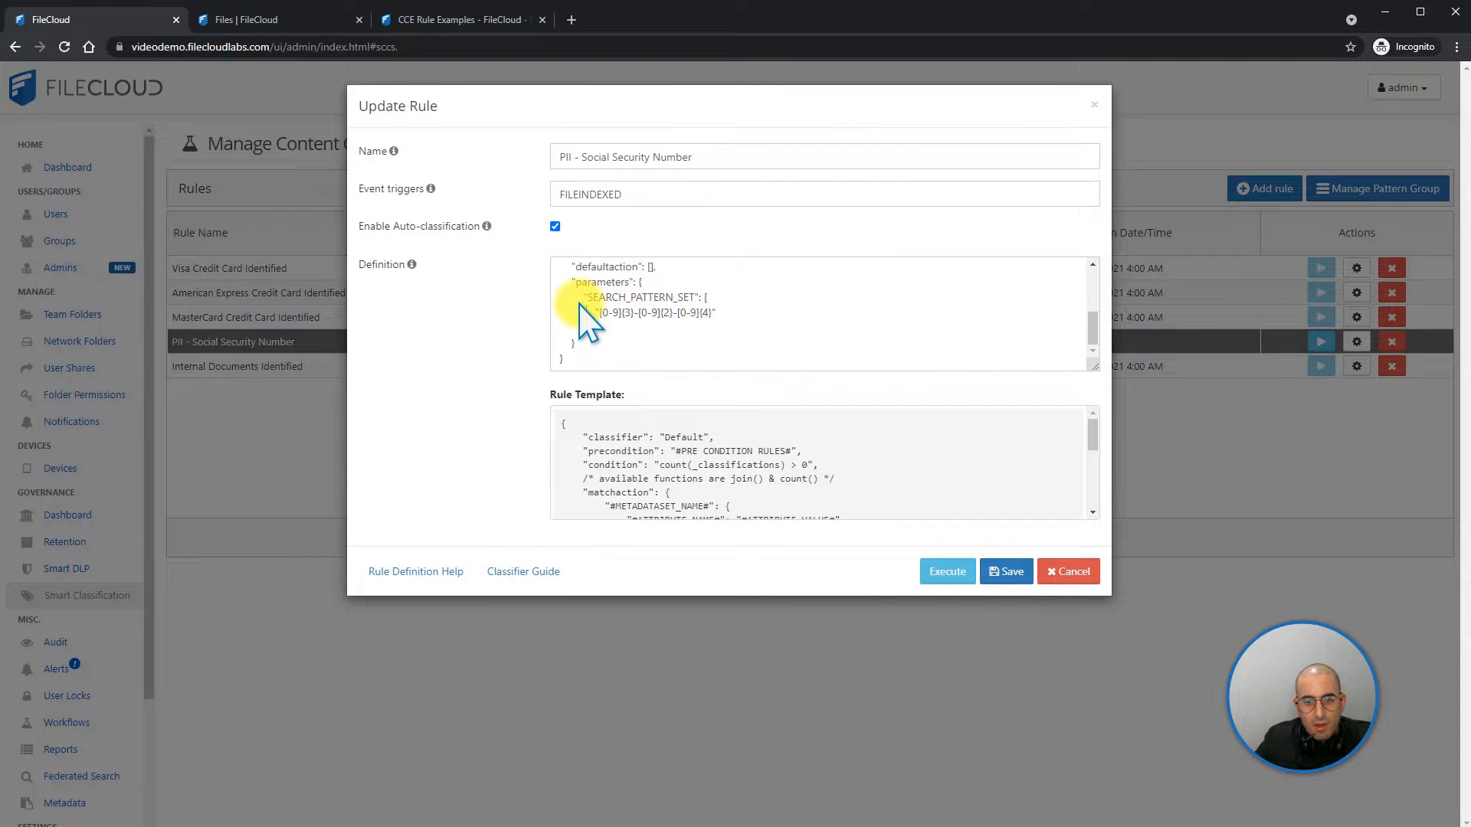
{"action": "left_click_drag", "start_coordinate": [588, 312], "coordinate": [715, 314]}
{"action": "left_click", "coordinate": [1071, 575]}
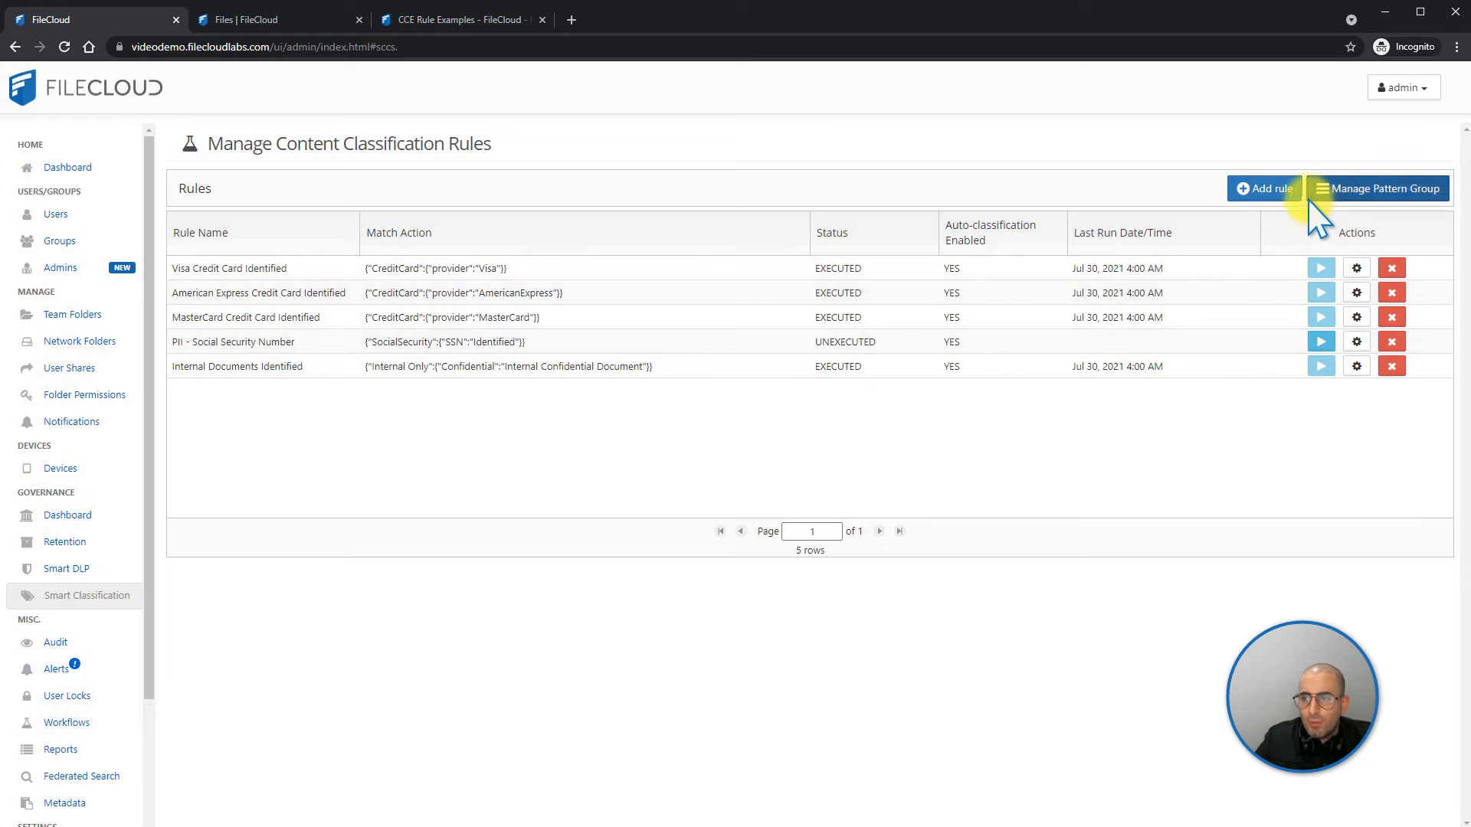
Browse the available patterns of the FileCloud CCE pattern group and the PII pattern regexes, and close the pattern group manager.
{"action": "left_click", "coordinate": [1344, 189]}
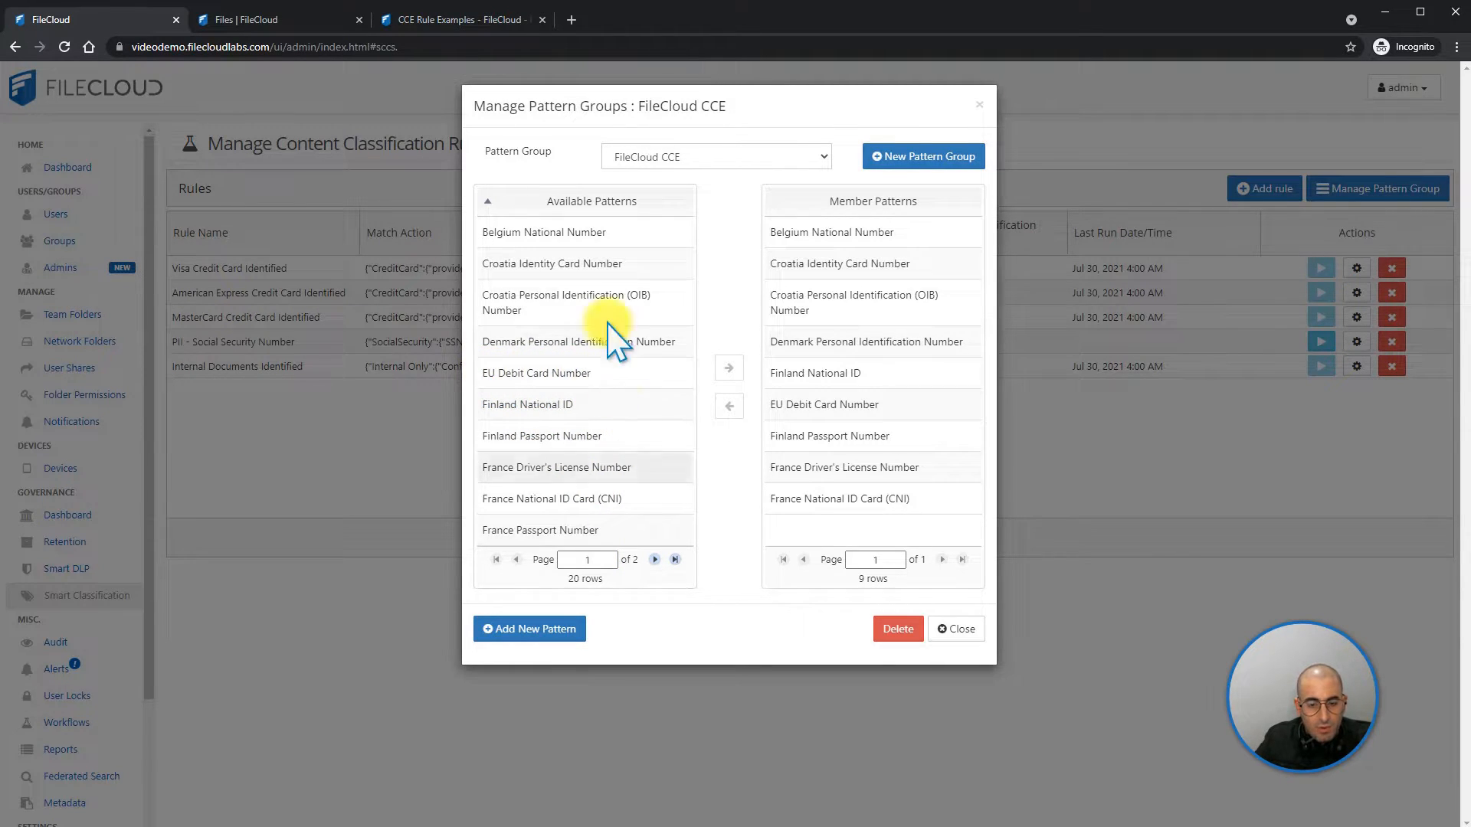
{"action": "left_click", "coordinate": [655, 560]}
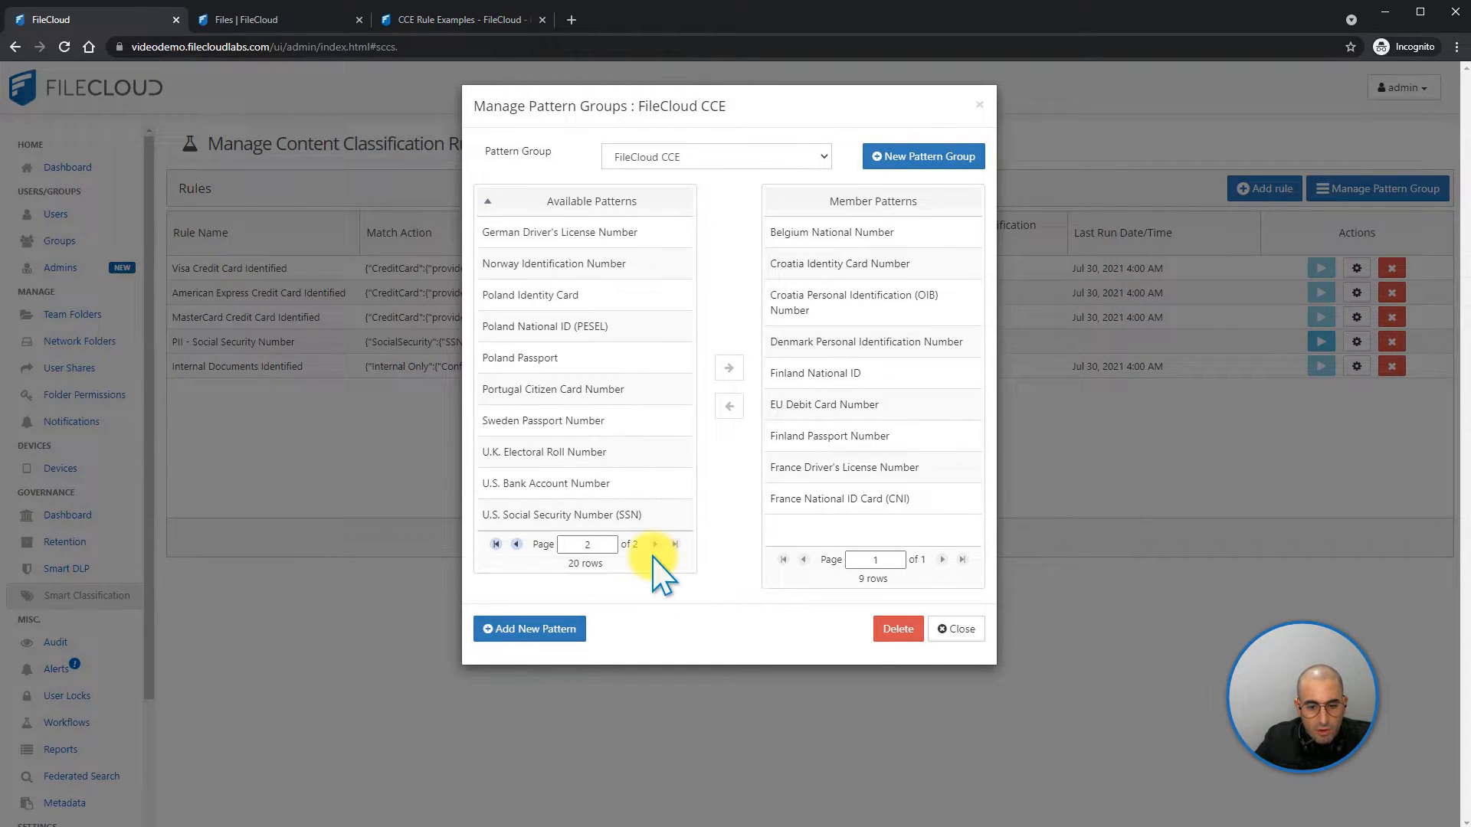
{"action": "left_click", "coordinate": [559, 638]}
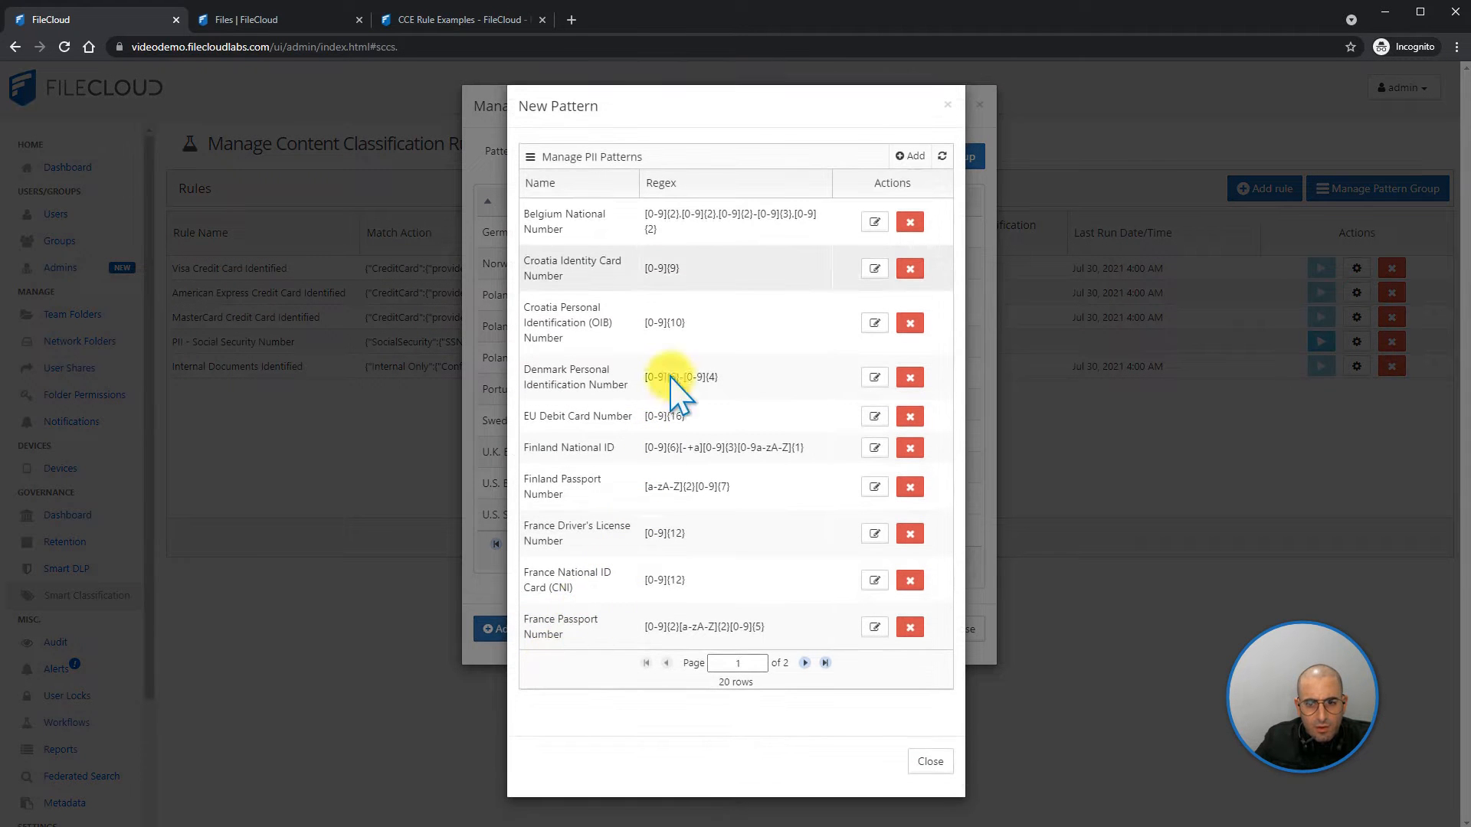
{"action": "left_click", "coordinate": [804, 663]}
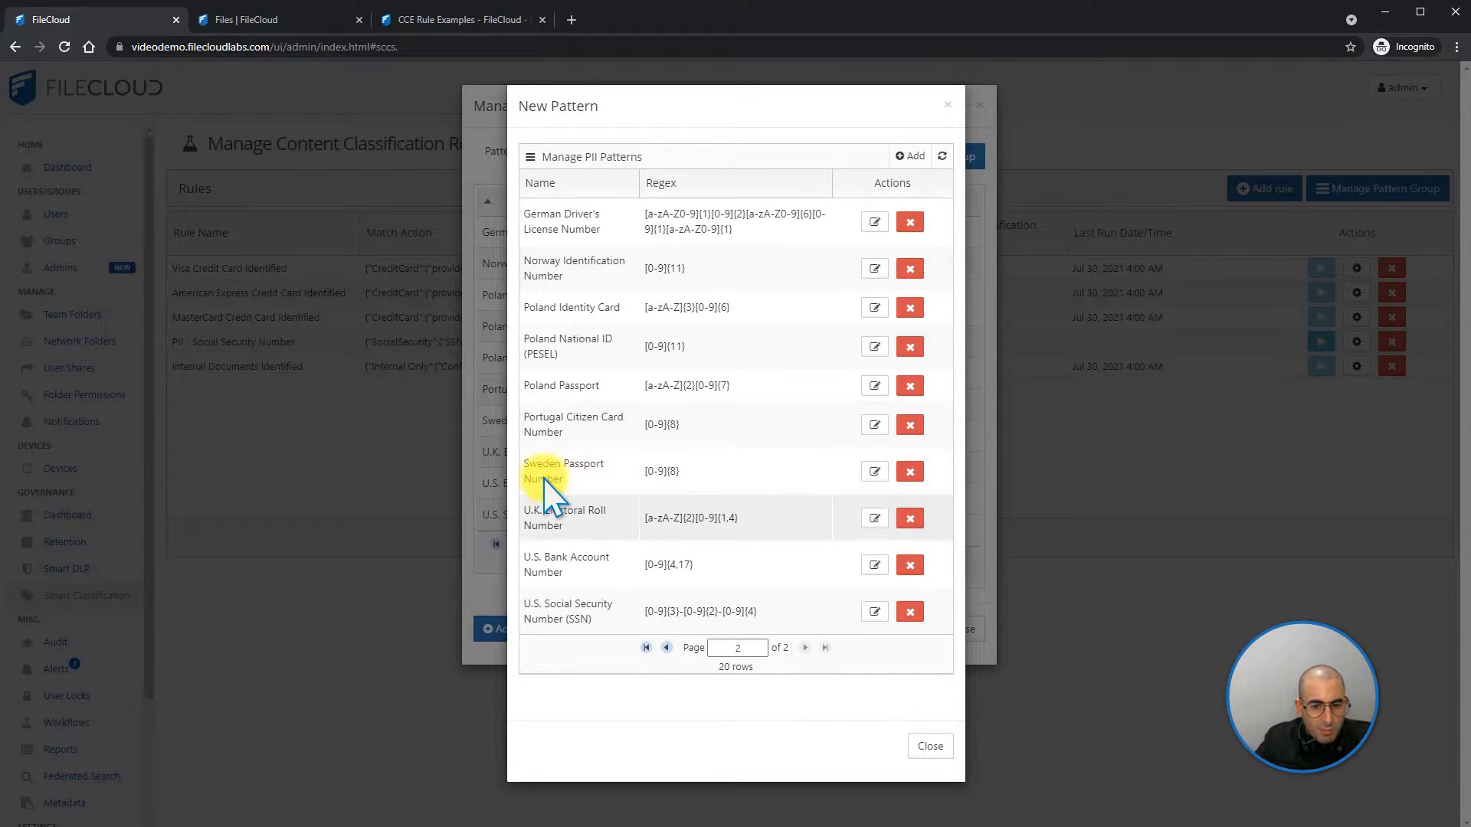
{"action": "left_click", "coordinate": [646, 647]}
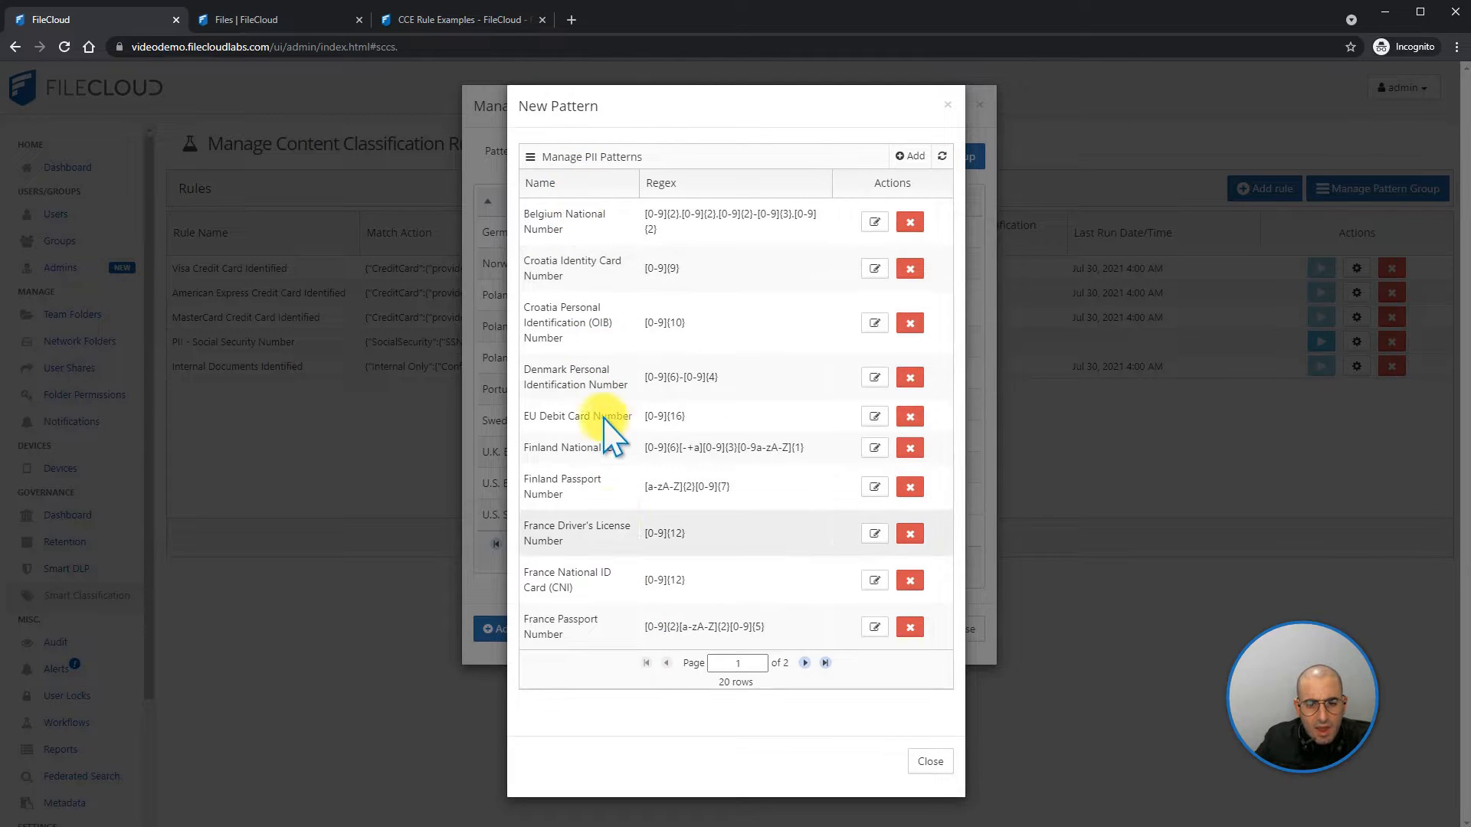
{"action": "left_click", "coordinate": [930, 760]}
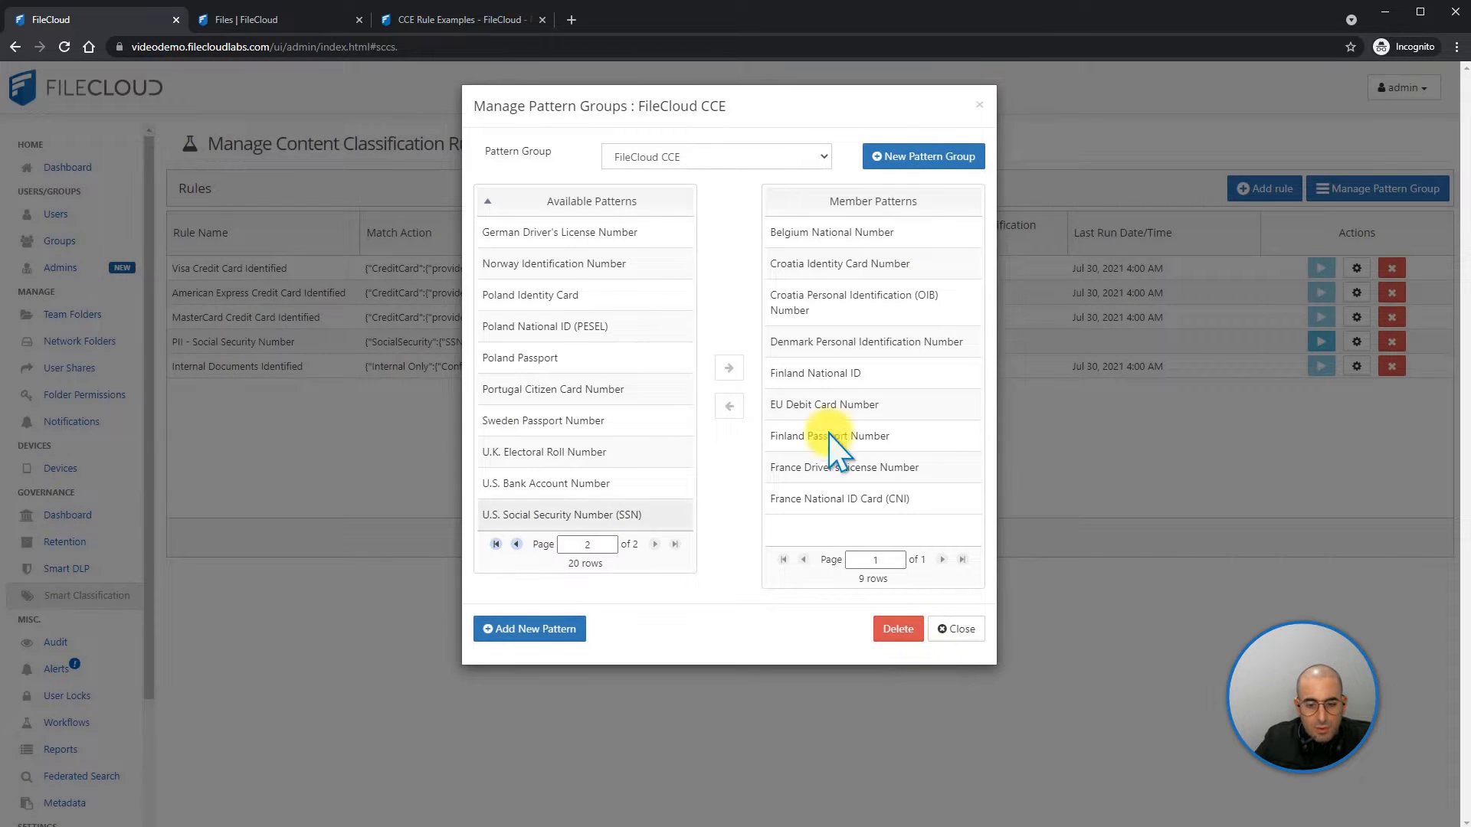
{"action": "left_click", "coordinate": [979, 105]}
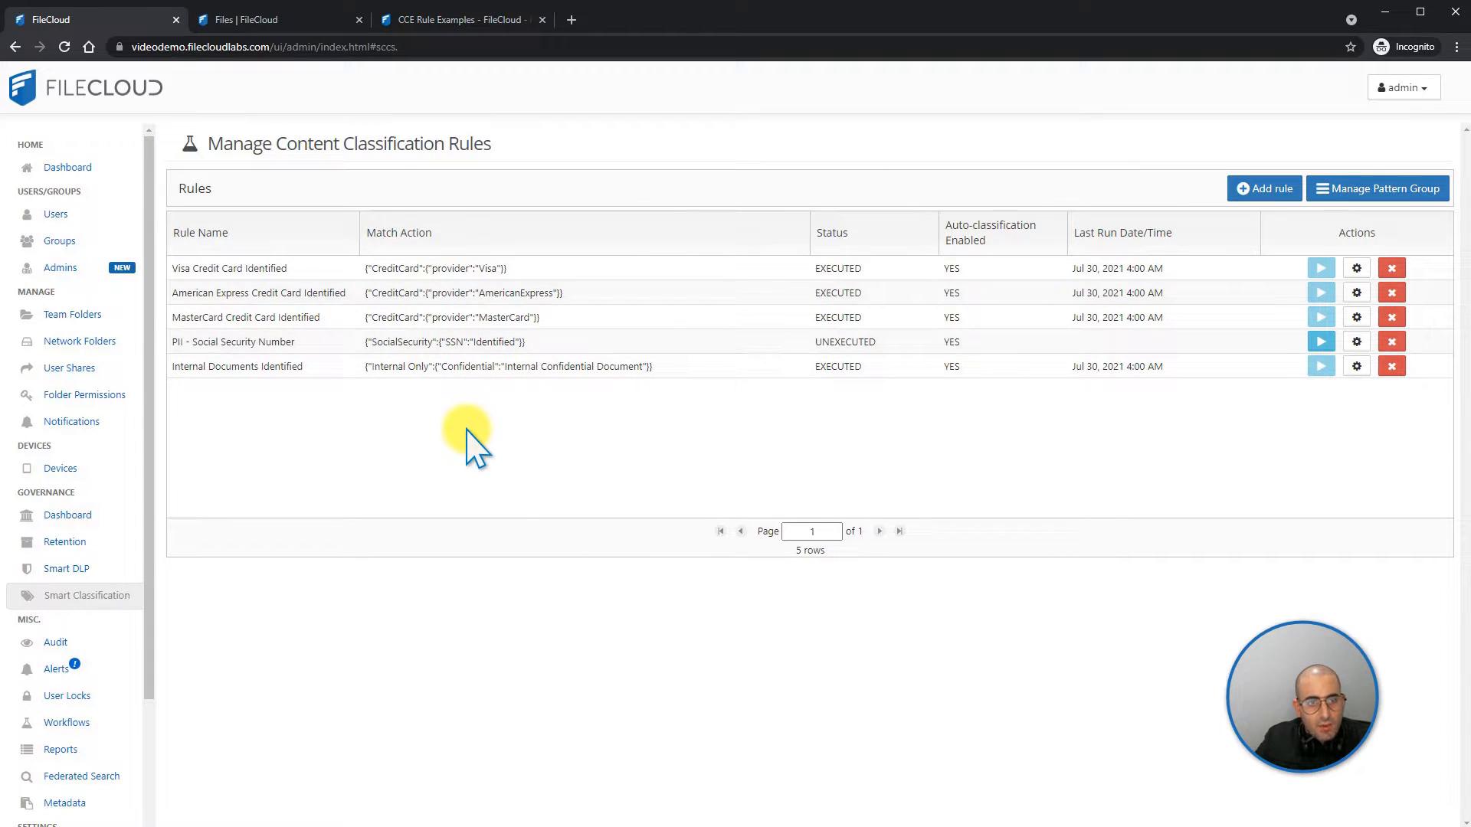
Upload the first file from C:\Users\Public\Public Downloads in File Explorer to the Files folder of the FileCloud user portal.
{"action": "left_click", "coordinate": [294, 21]}
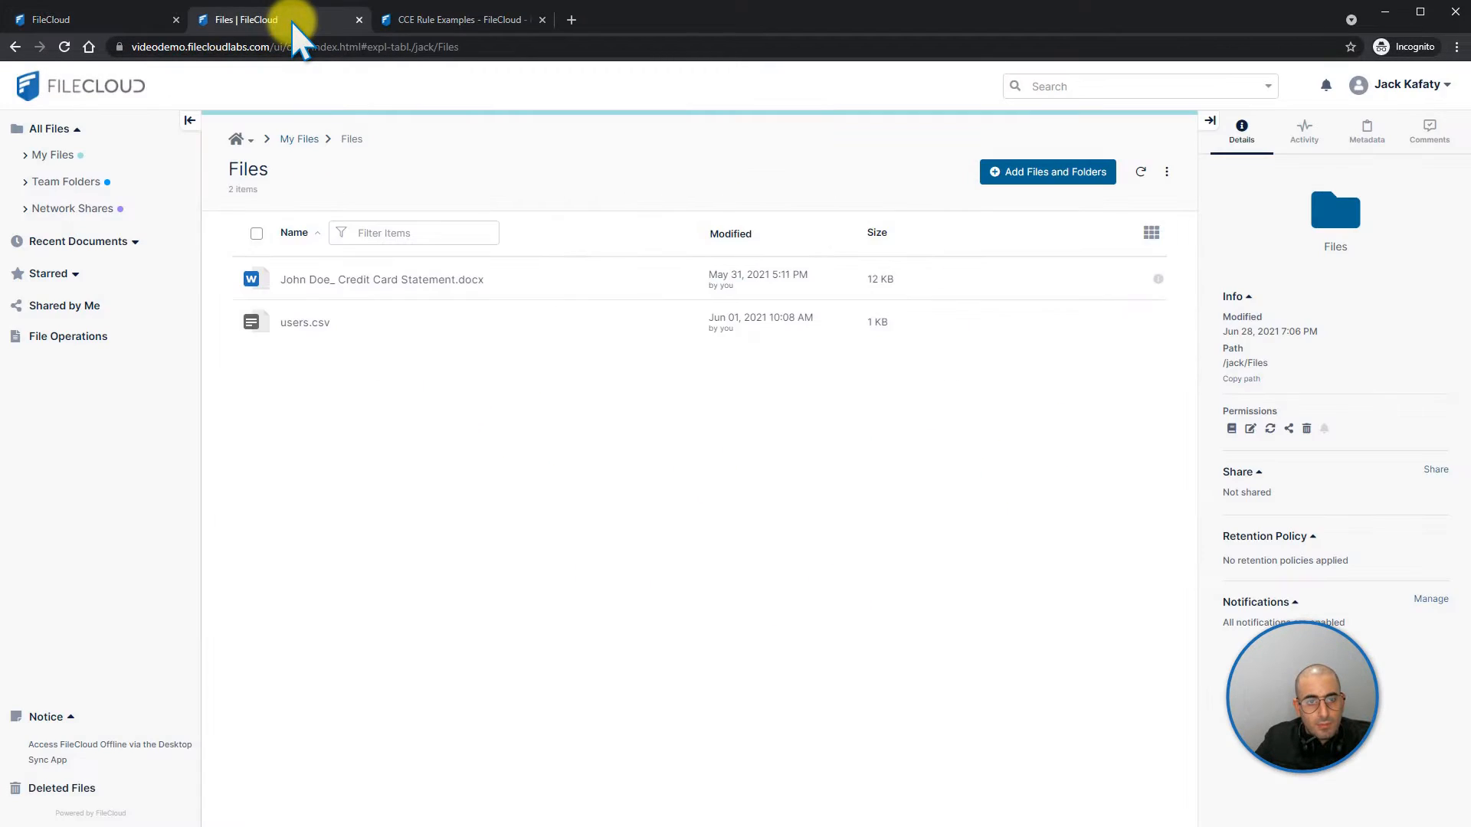
{"action": "left_click", "coordinate": [1139, 172]}
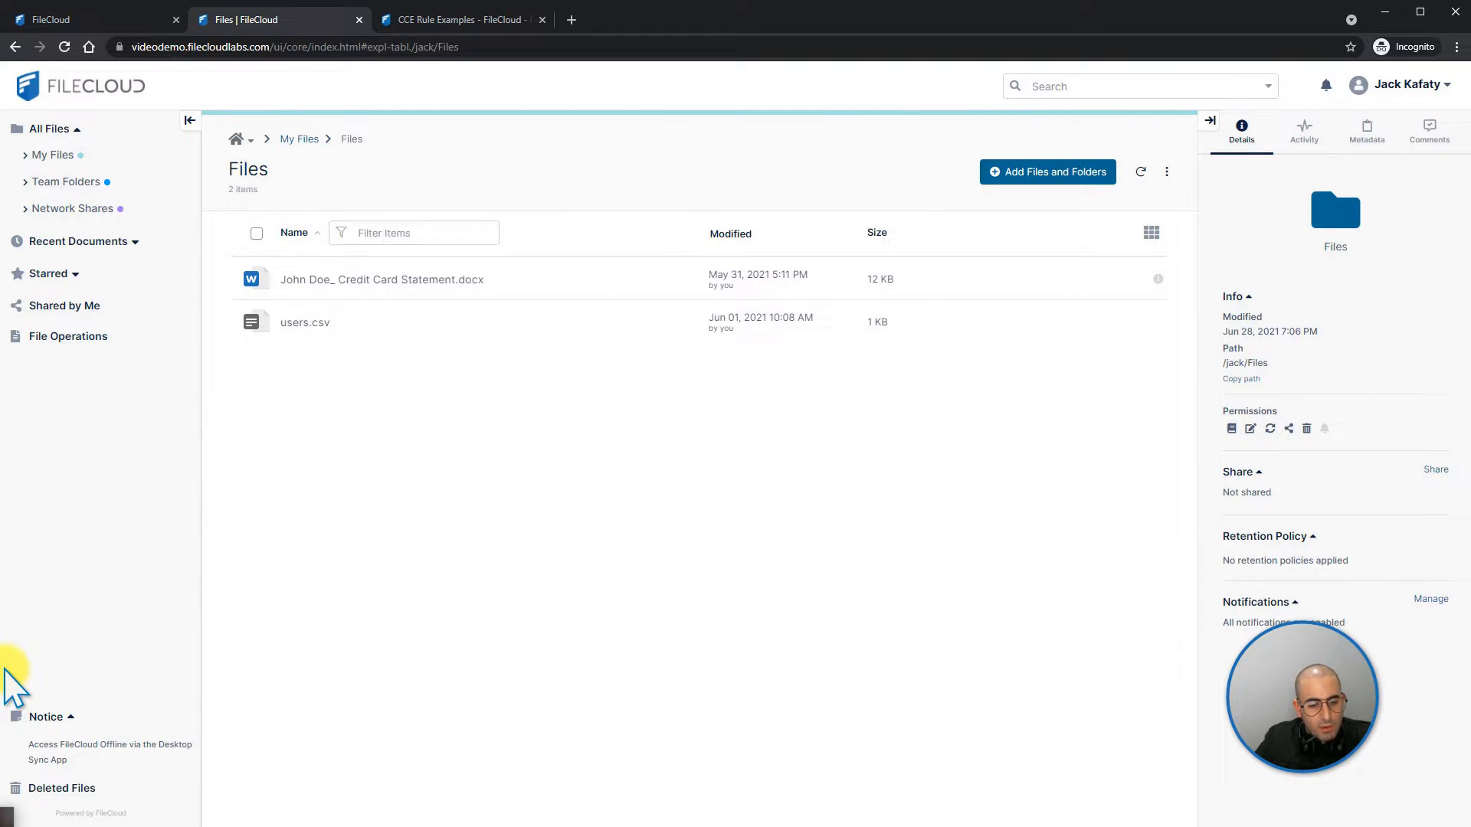
{"action": "key", "text": "super+e"}
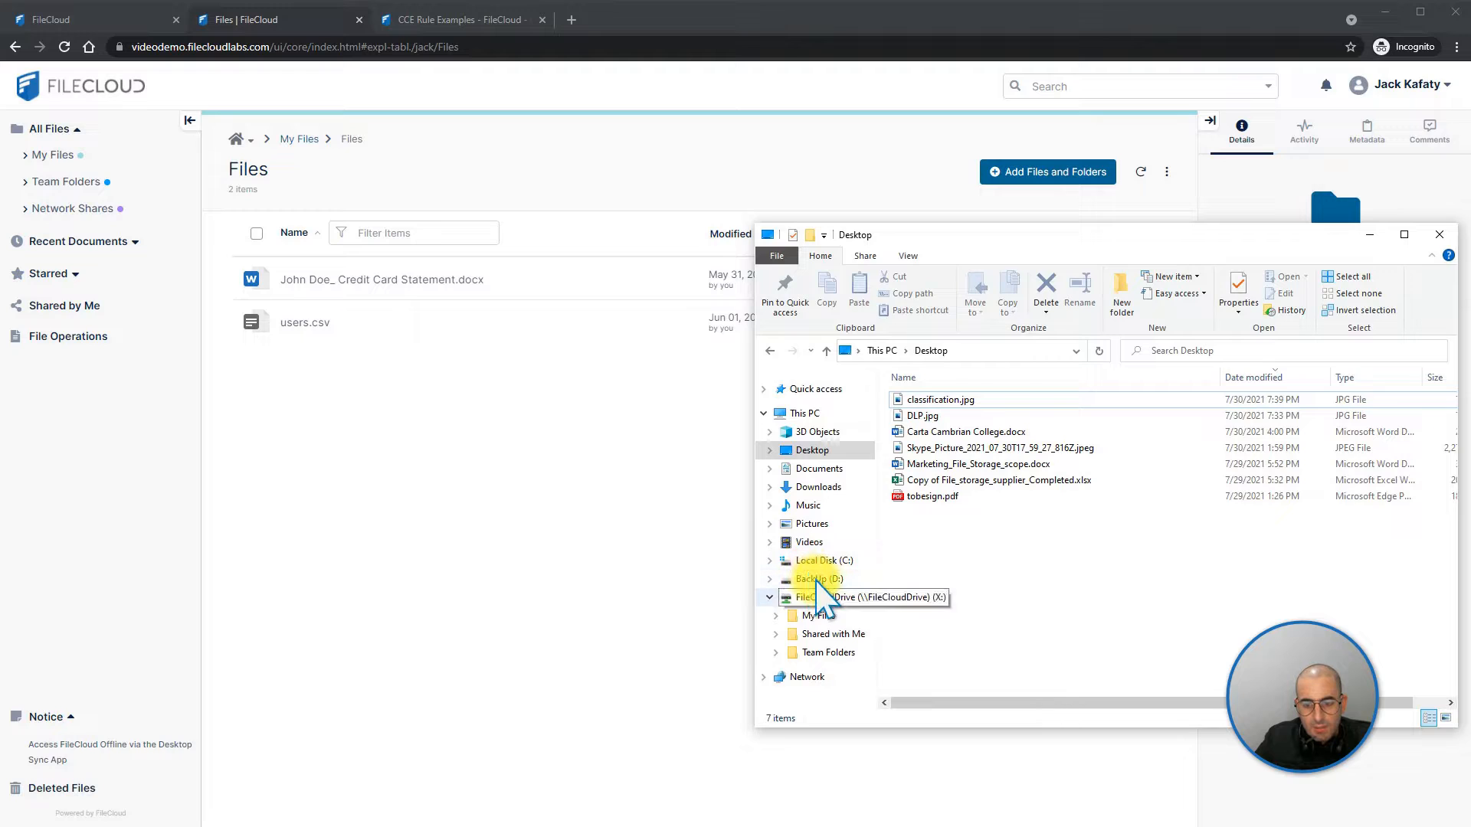
{"action": "left_click", "coordinate": [839, 560]}
{"action": "double_click", "coordinate": [918, 528]}
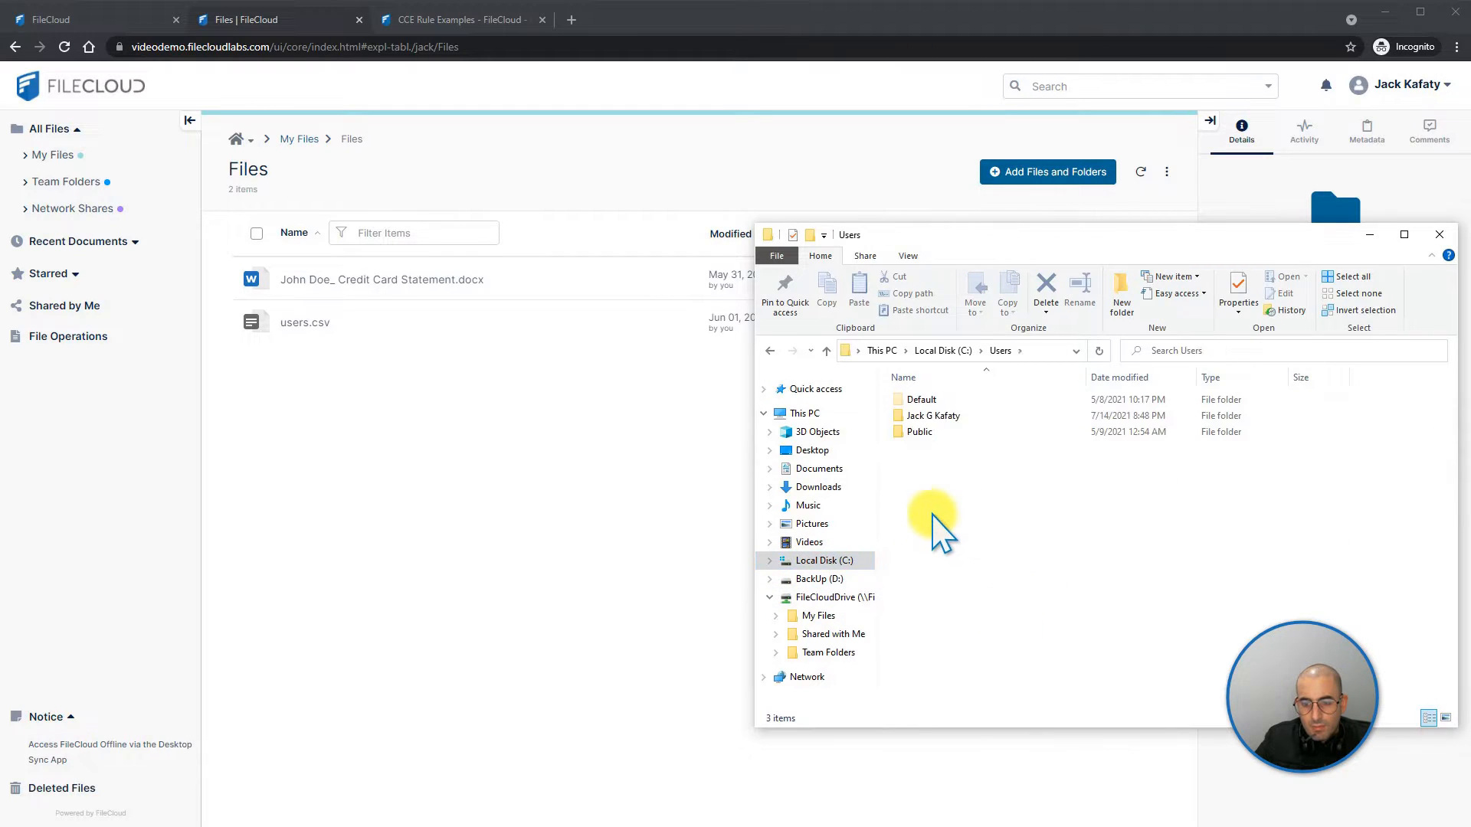
{"action": "double_click", "coordinate": [930, 432]}
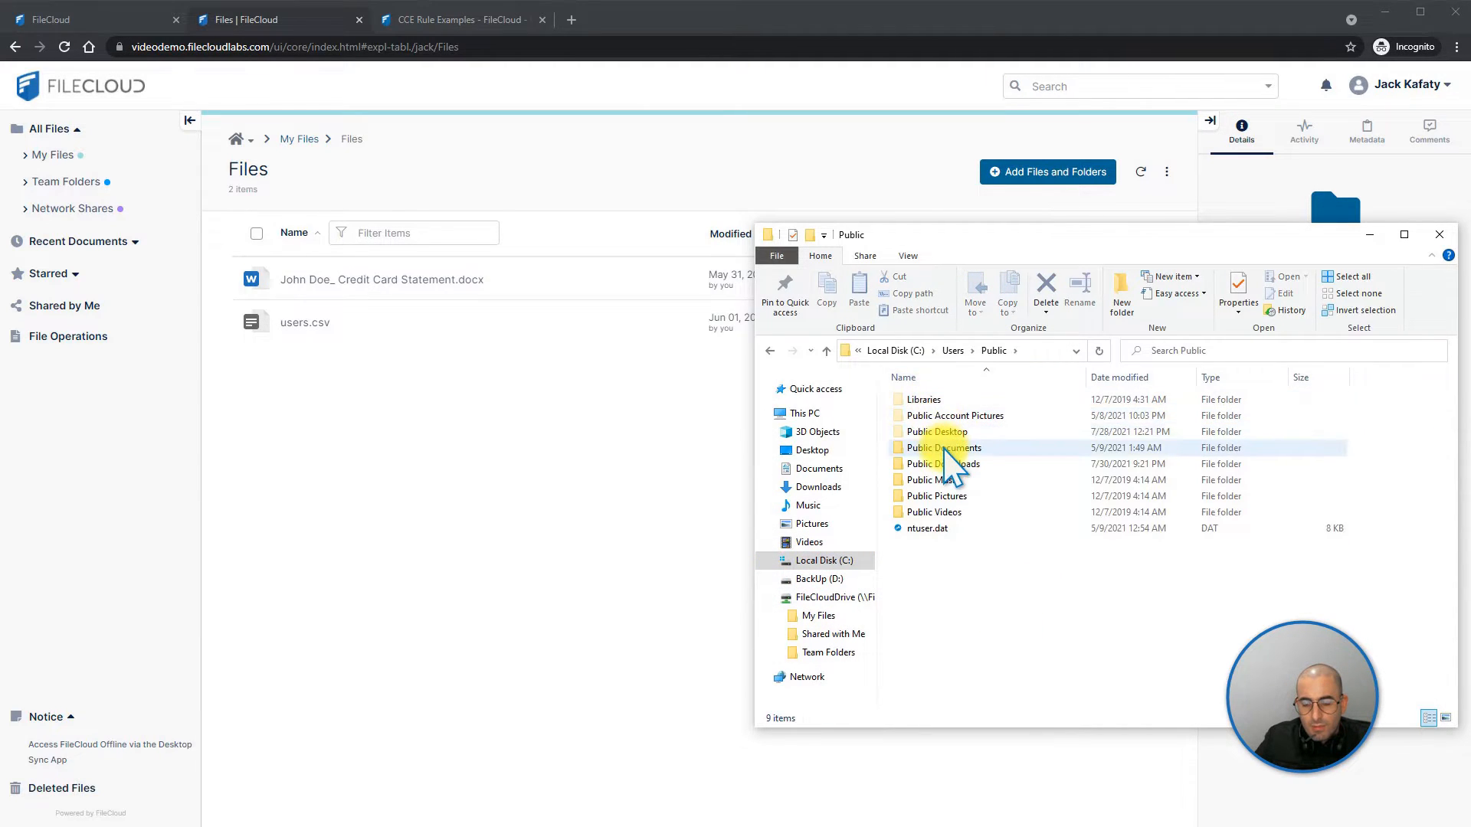
{"action": "double_click", "coordinate": [962, 465]}
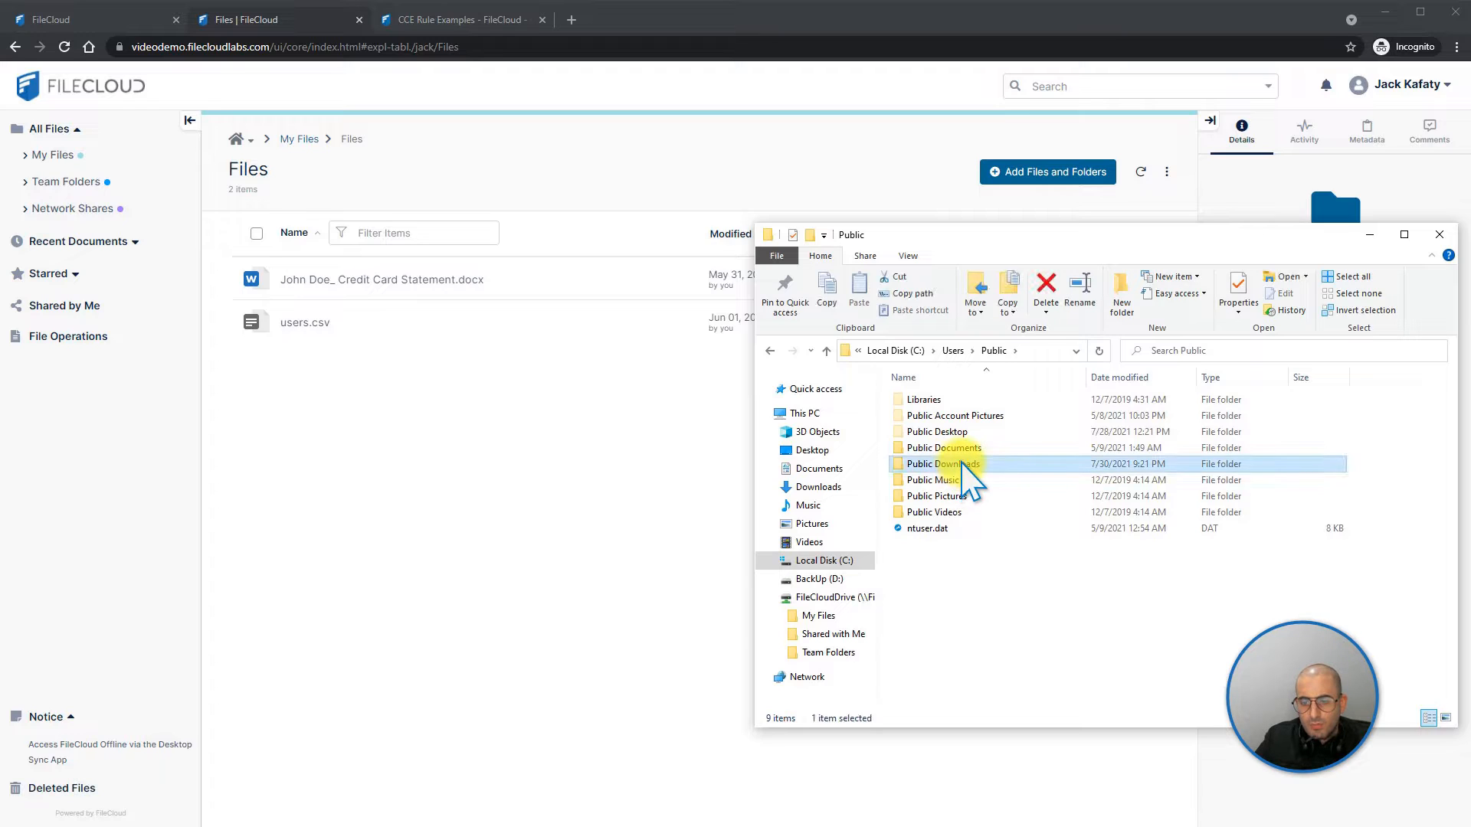
{"action": "left_click_drag", "start_coordinate": [950, 404], "coordinate": [584, 527]}
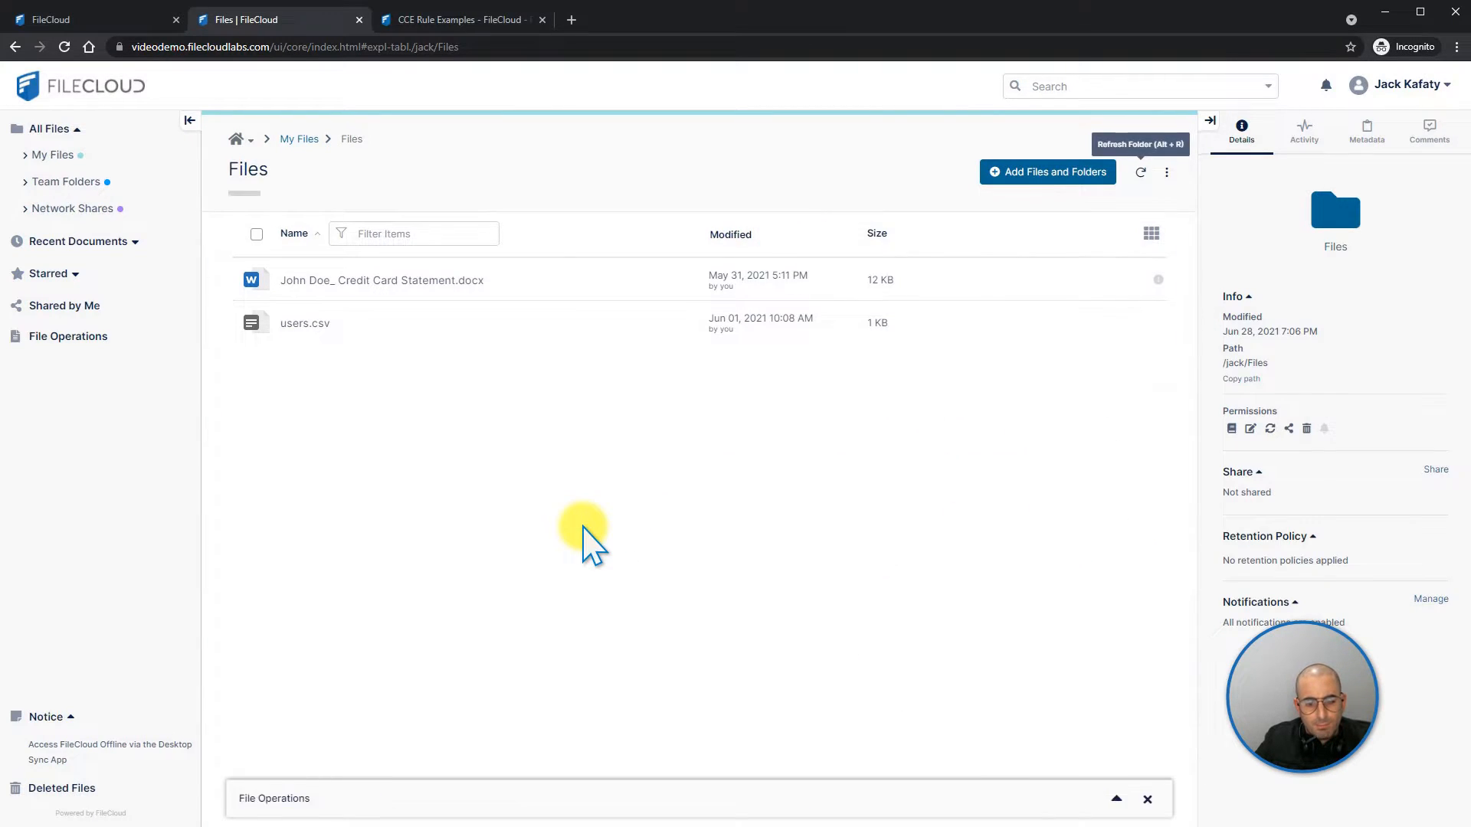
Refresh the Files folder and examine the metadata attached to Employee Information.xlsx.
{"action": "left_click", "coordinate": [256, 365]}
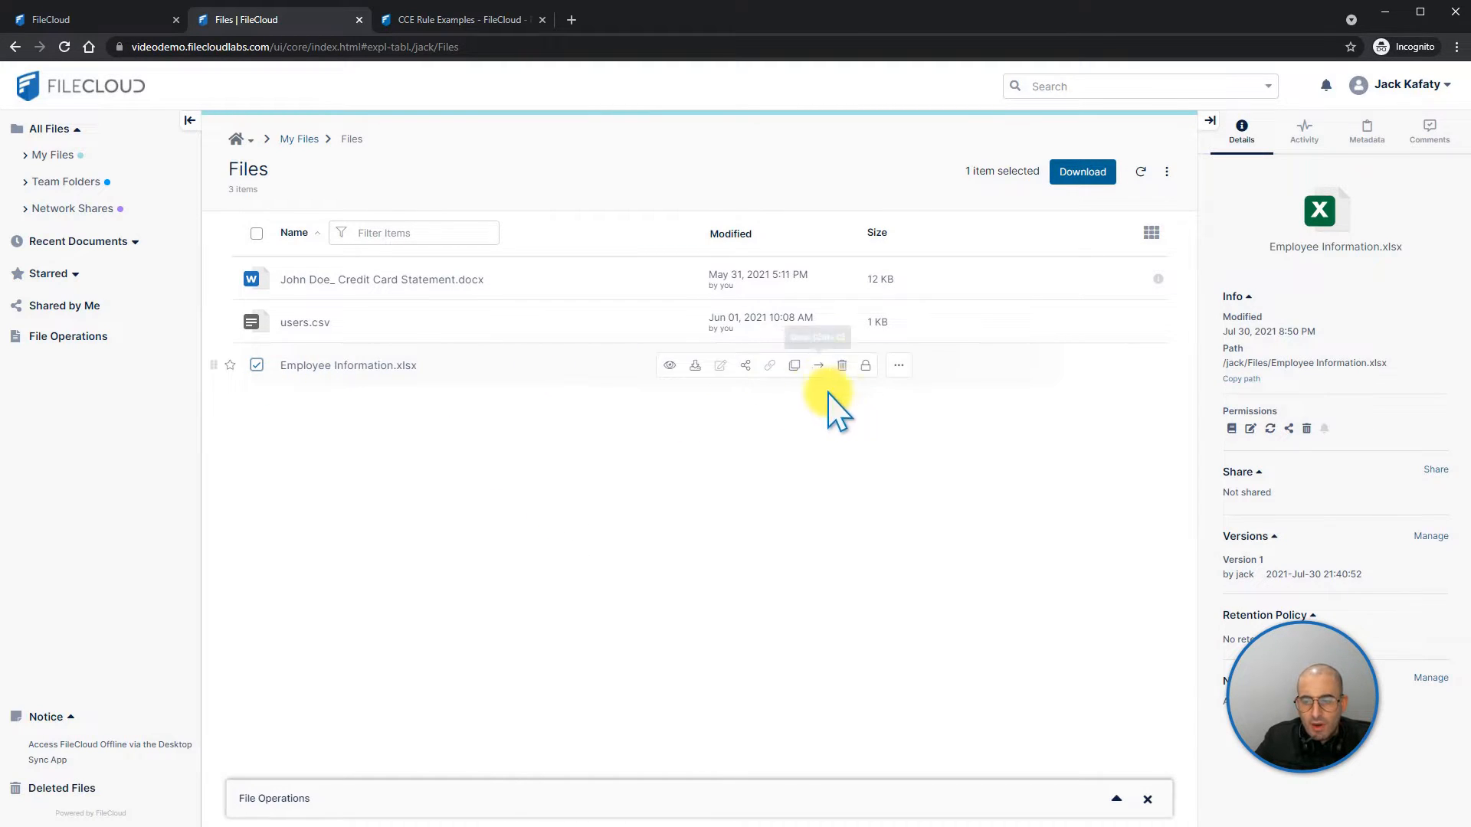
{"action": "left_click", "coordinate": [1140, 172]}
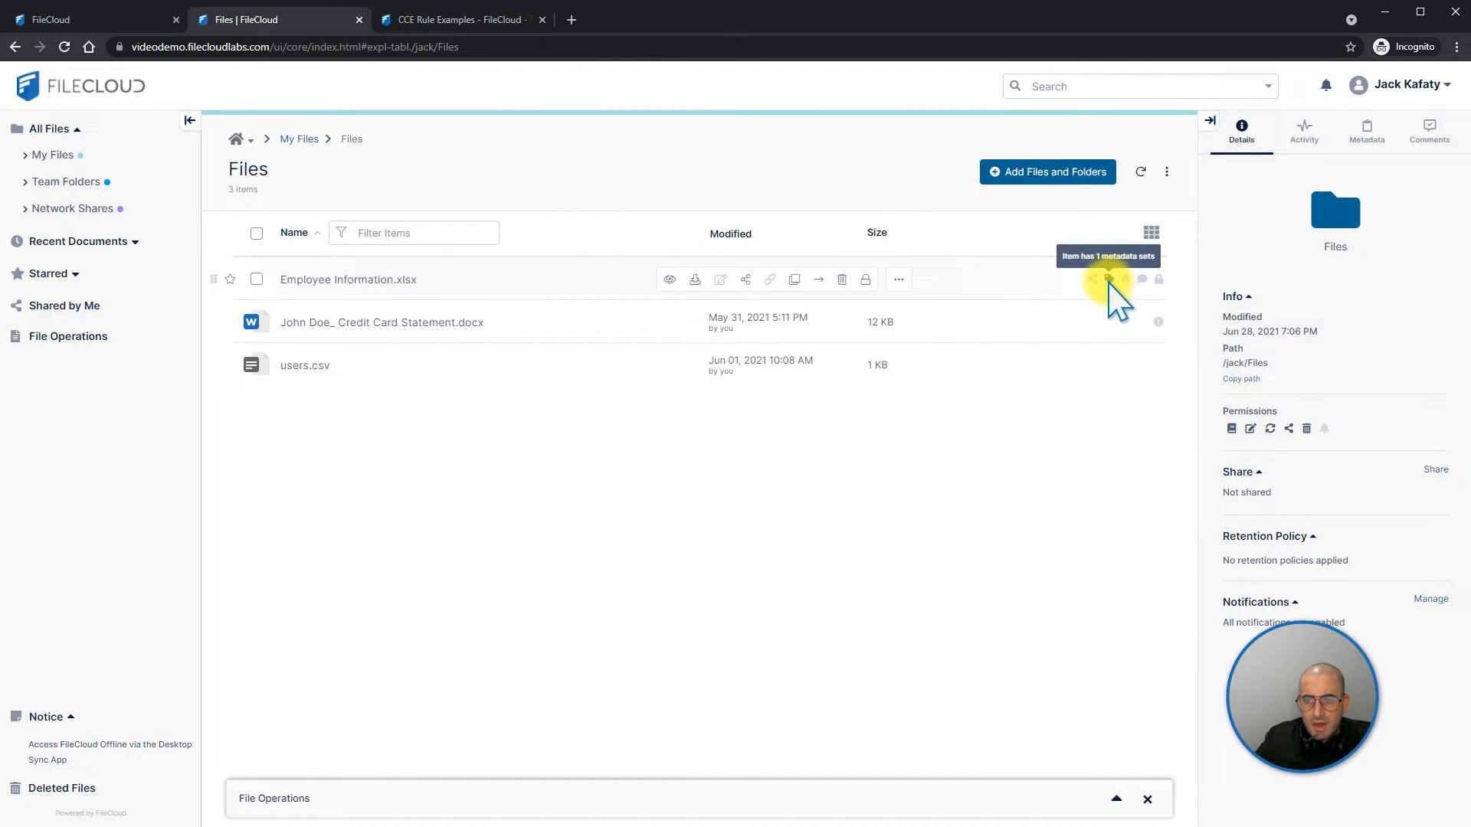
{"action": "left_click", "coordinate": [256, 280]}
{"action": "left_click", "coordinate": [1357, 147]}
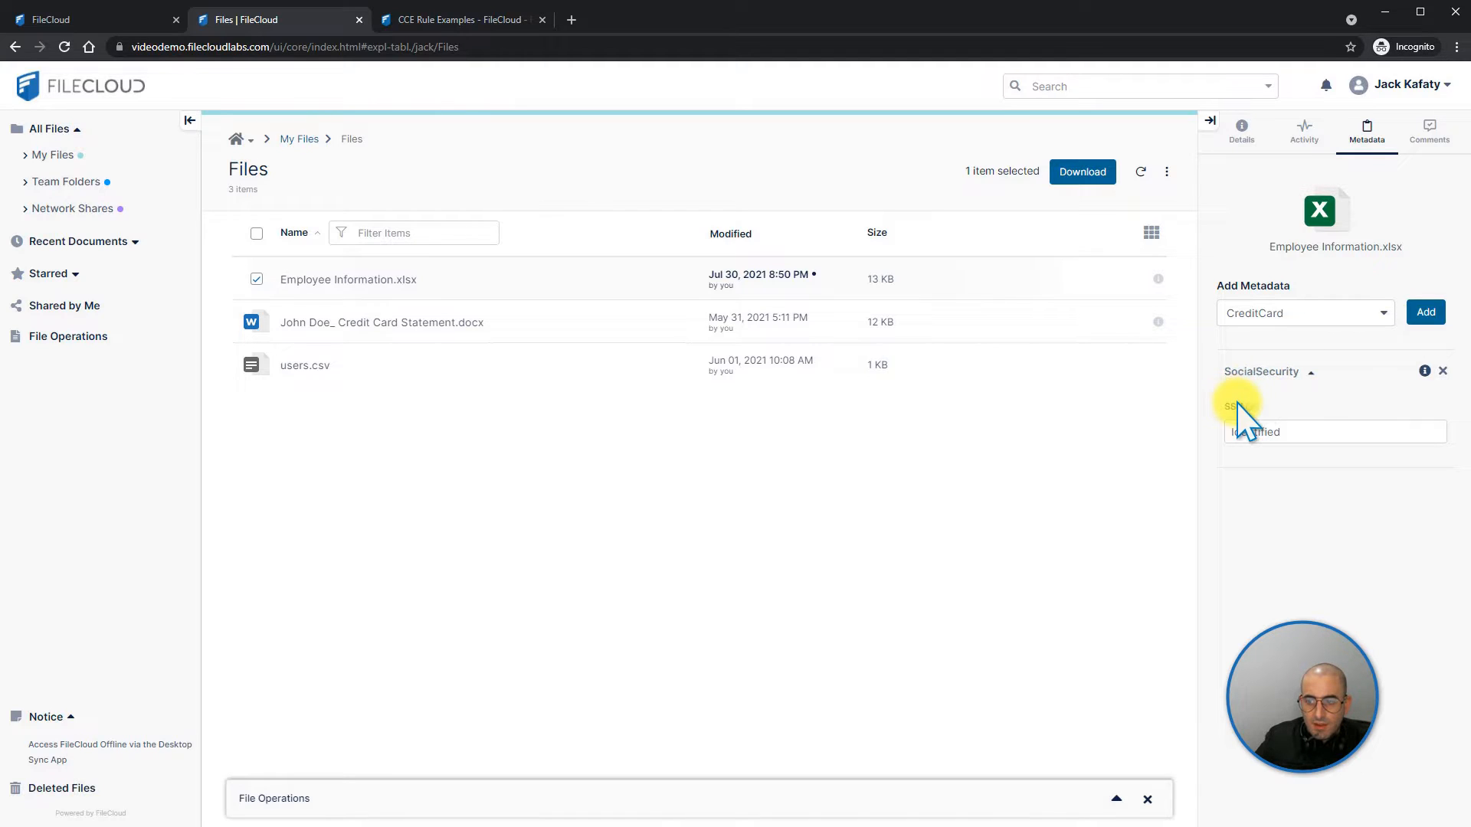
{"action": "mouse_move", "coordinate": [530, 262]}
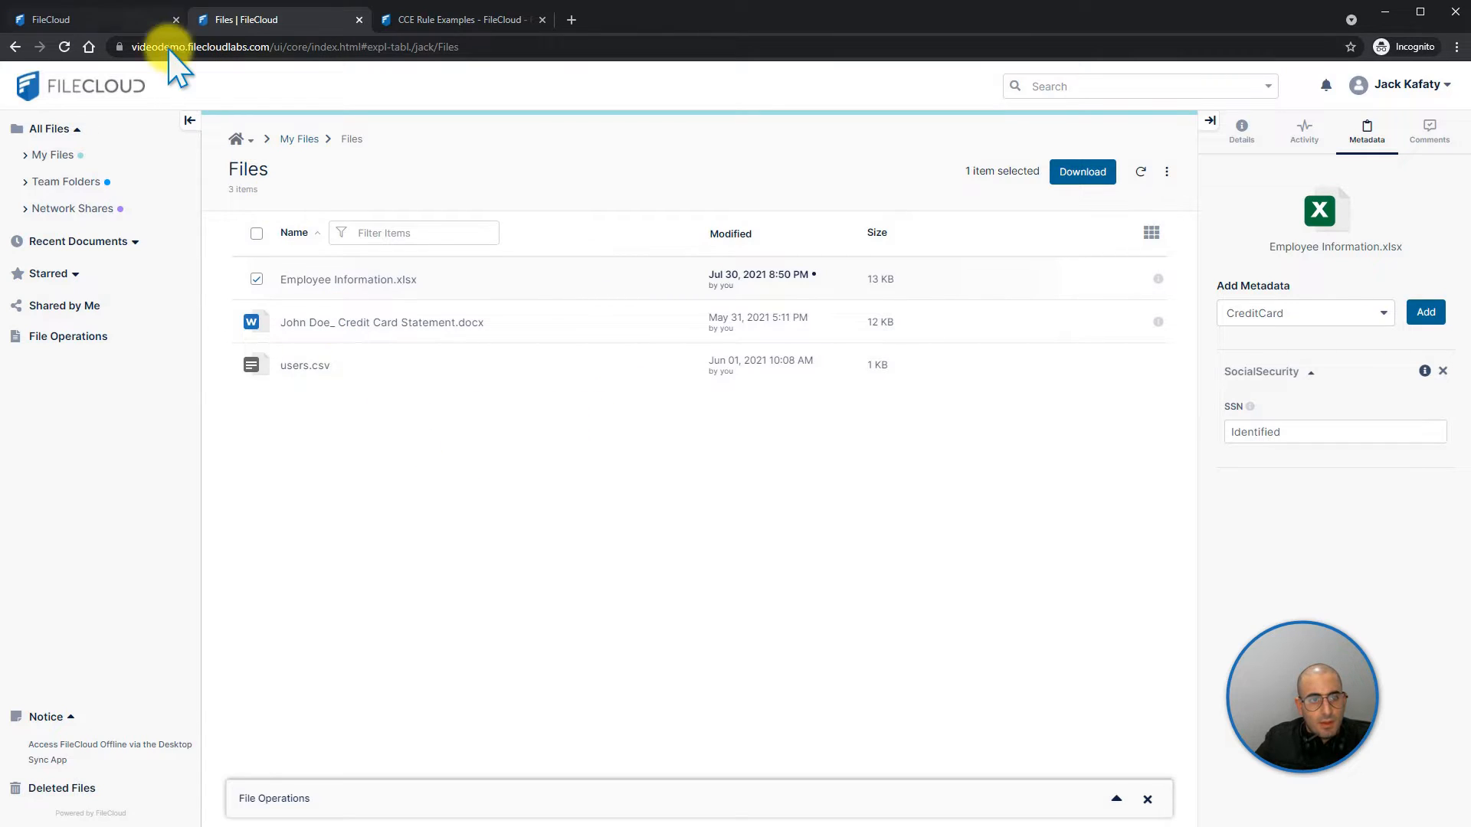
Activate the Deny Download of SSN rule among the Smart DLP rules in the FileCloud admin portal.
{"action": "left_click", "coordinate": [133, 21]}
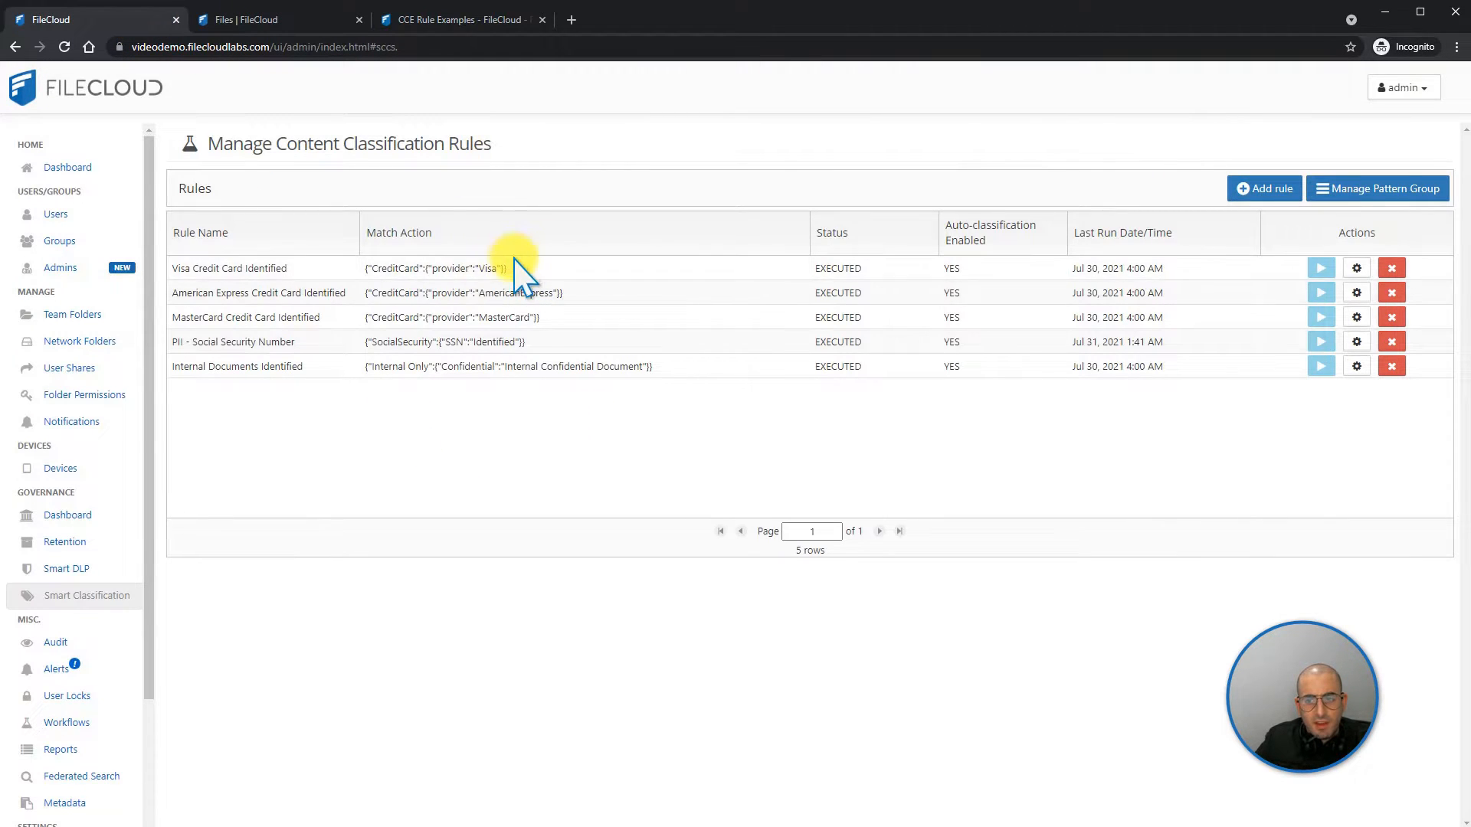
{"action": "left_click", "coordinate": [115, 576]}
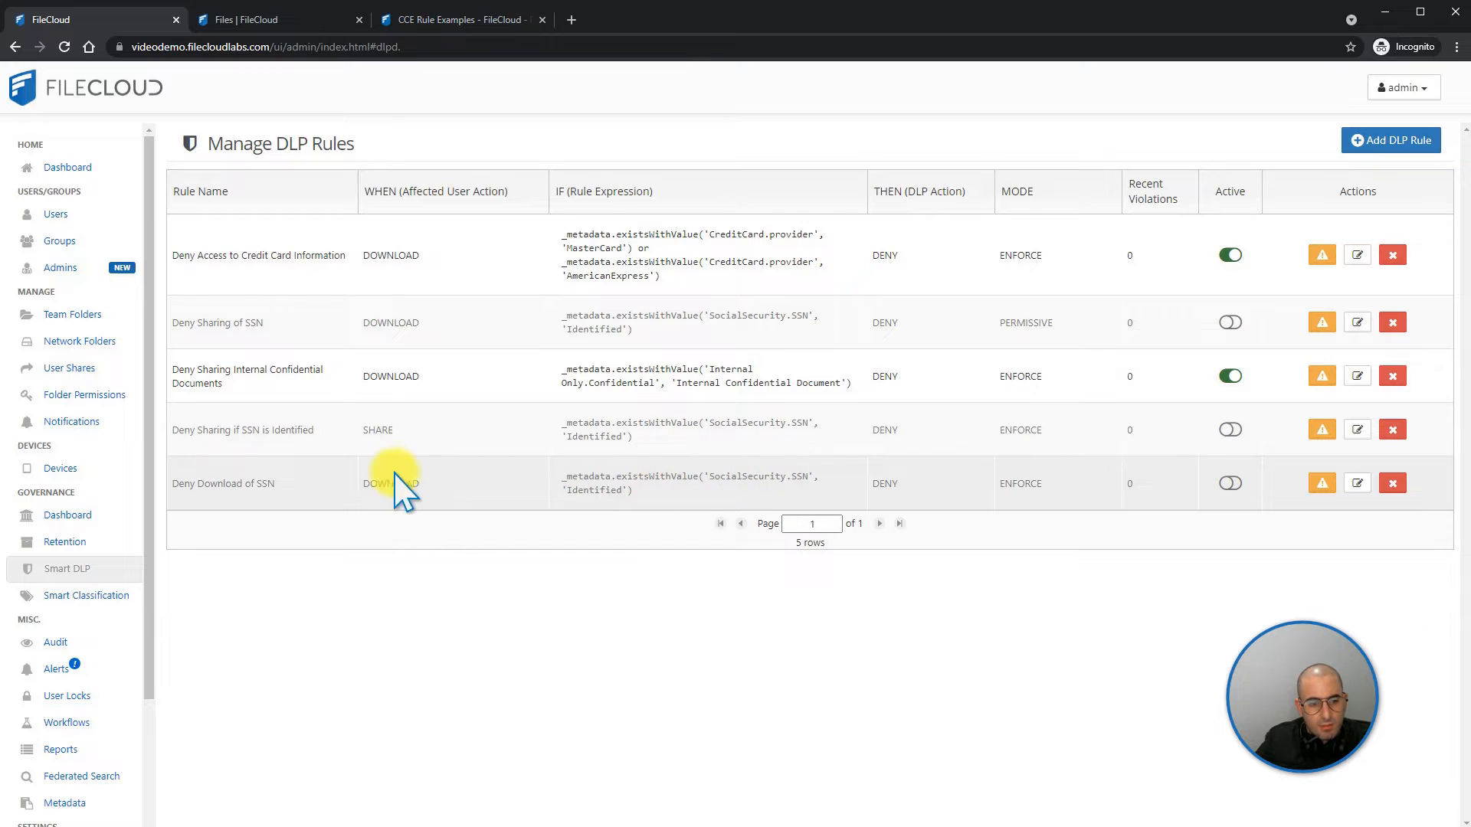
{"action": "left_click", "coordinate": [1229, 483]}
{"action": "left_click", "coordinate": [880, 218]}
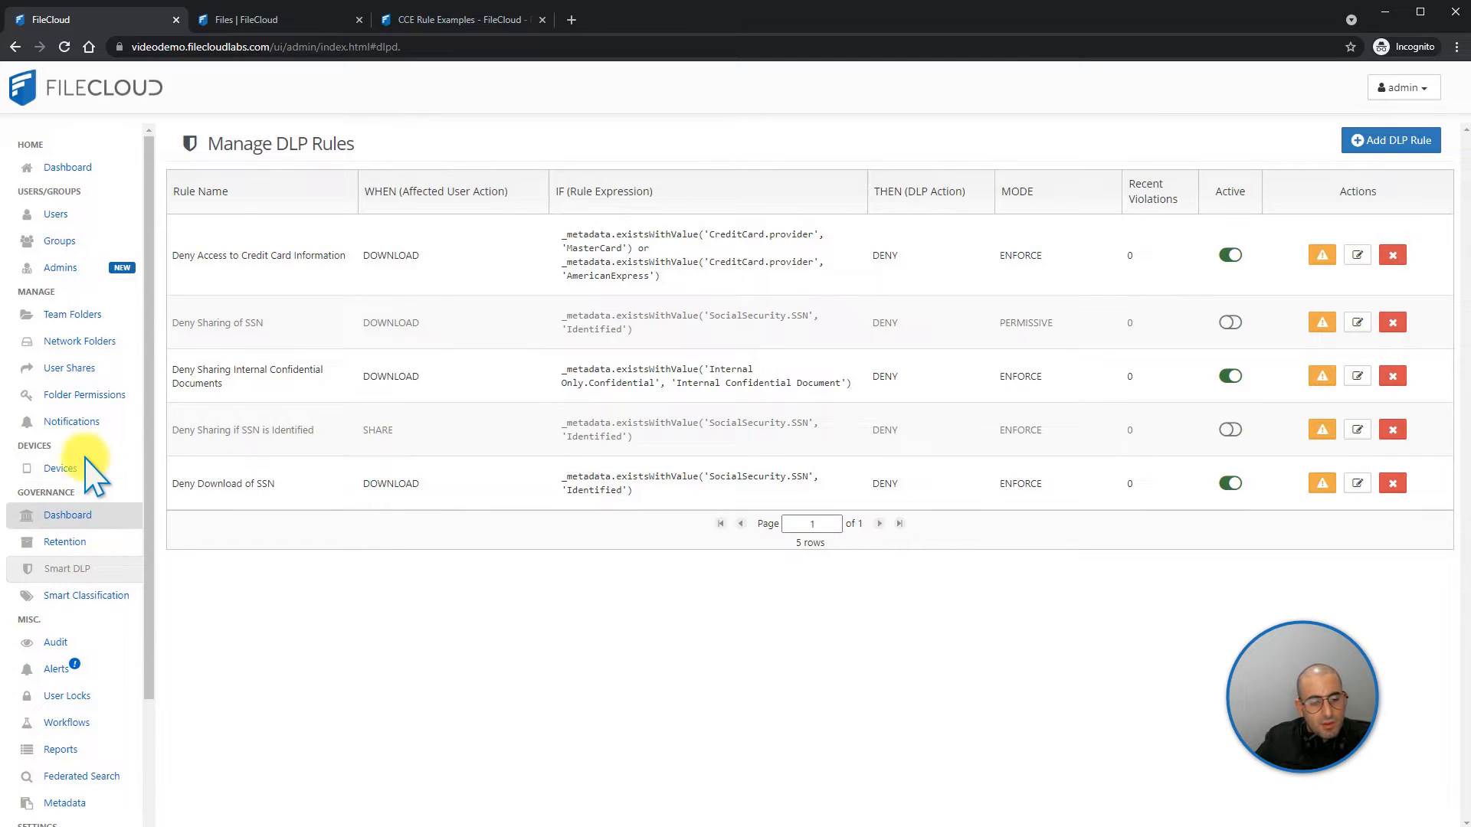
Review the match action in the PII - Social Security Number classification rule's definition, and cancel the edit.
{"action": "left_click", "coordinate": [96, 596]}
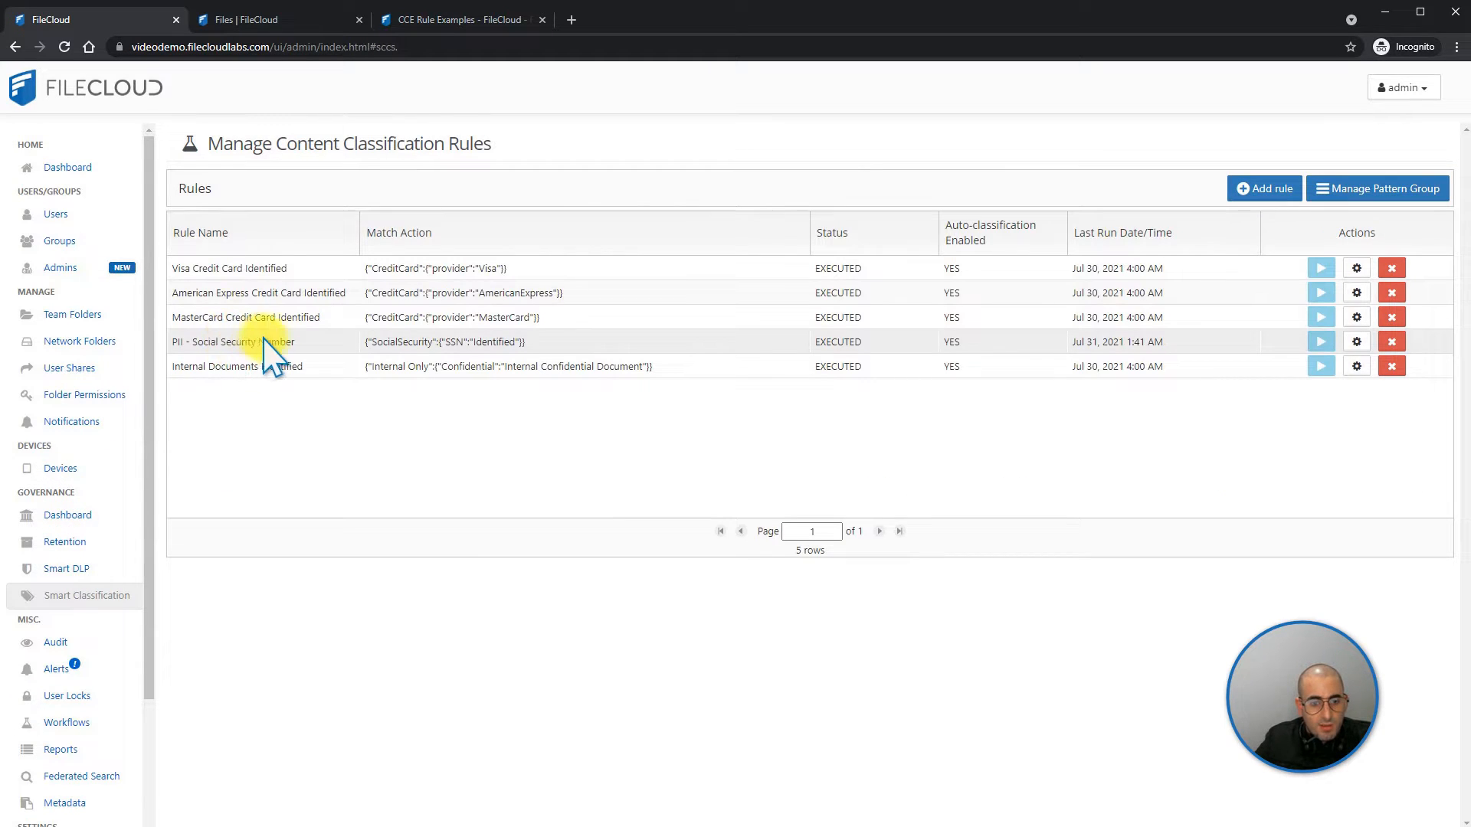
{"action": "left_click", "coordinate": [1357, 342]}
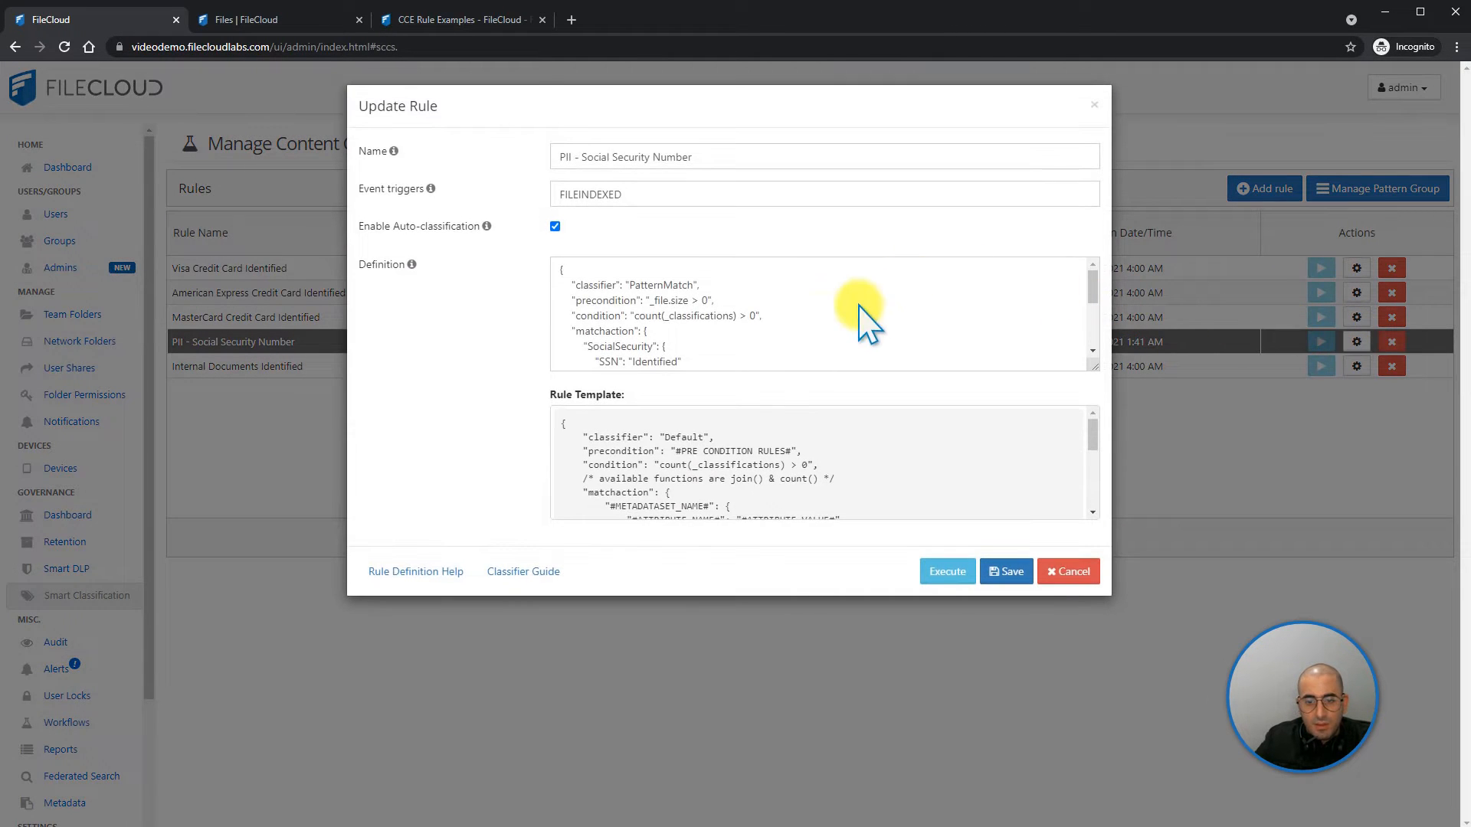
{"action": "mouse_move", "coordinate": [1094, 290]}
{"action": "left_mouse_down"}
{"action": "mouse_move", "coordinate": [1092, 322]}
{"action": "mouse_move", "coordinate": [1096, 298]}
{"action": "left_mouse_up"}
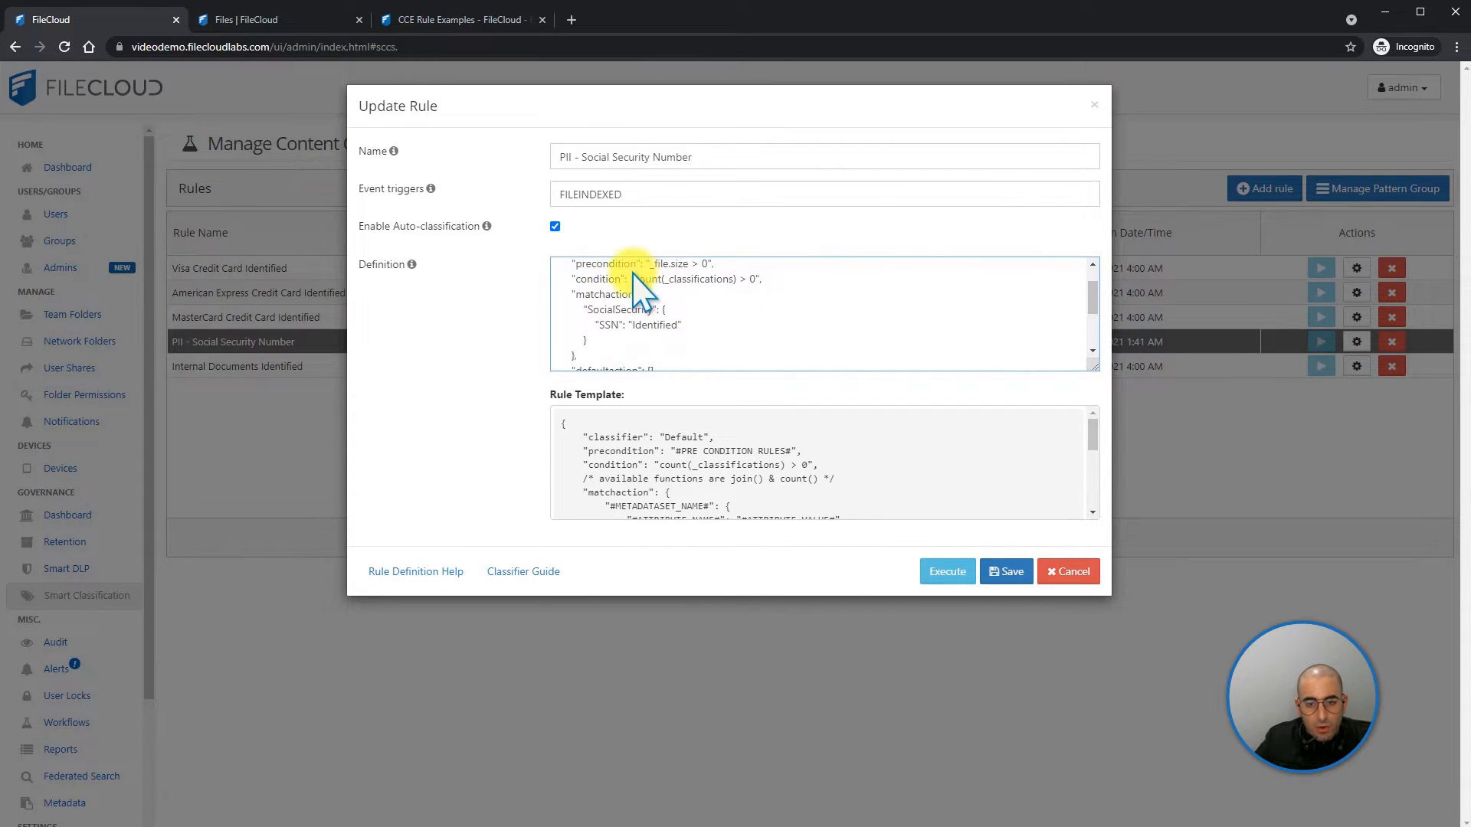
{"action": "left_click", "coordinate": [1052, 575]}
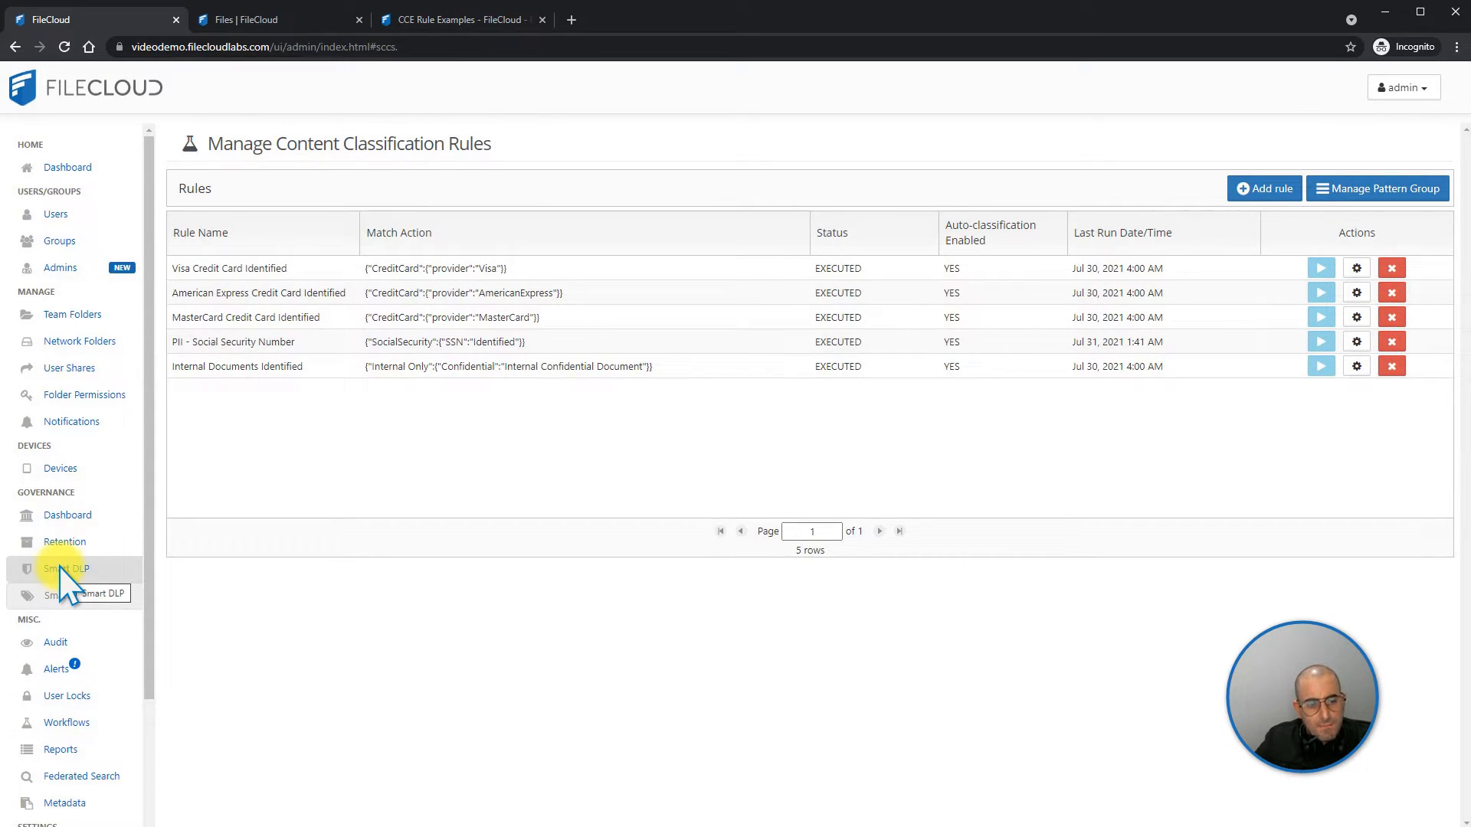
Switch to the FileCloud user portal and try to download Employee Information.xlsx from the Files folder.
{"action": "left_click", "coordinate": [276, 19]}
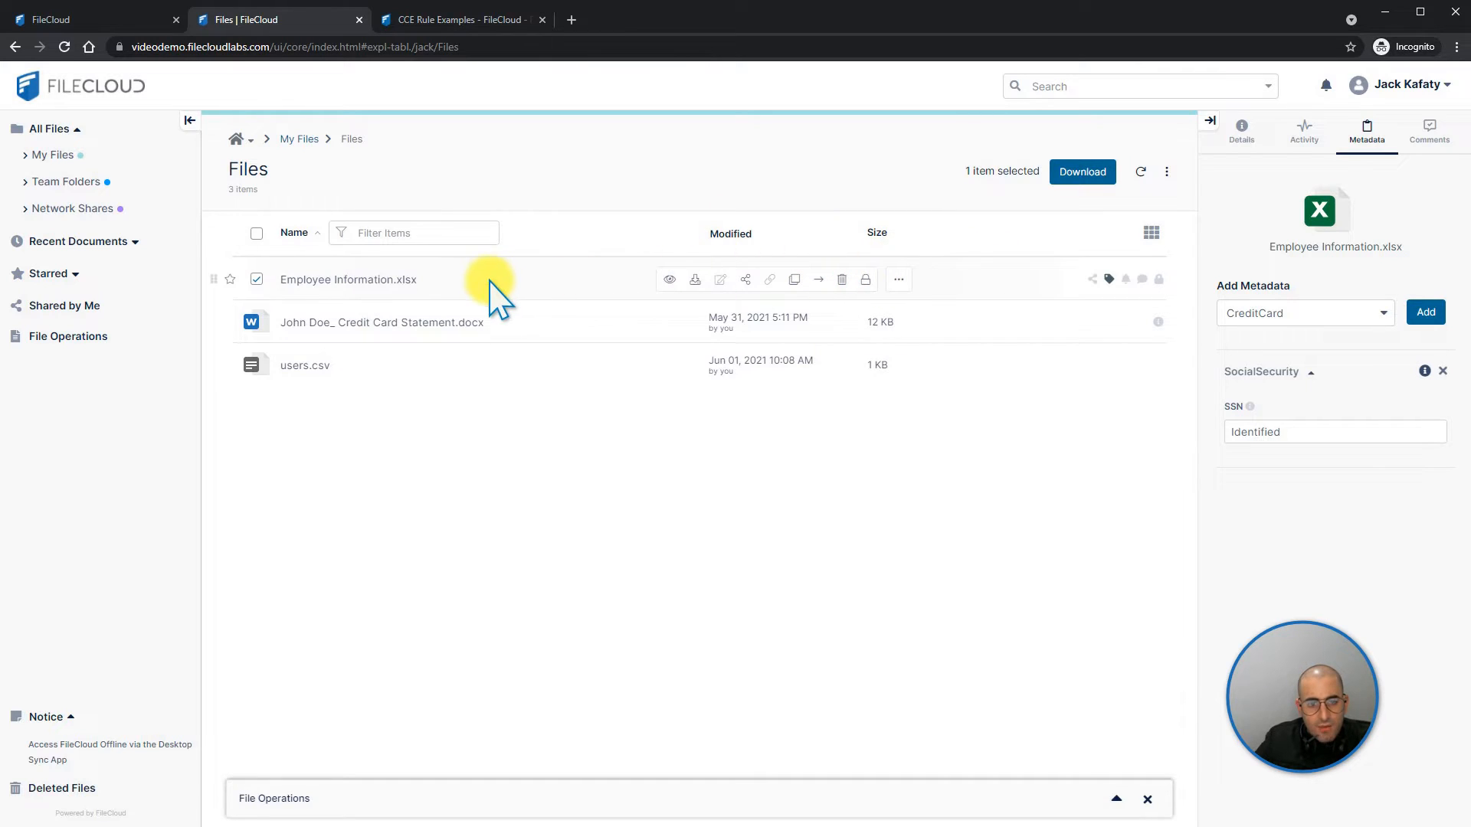
{"action": "left_click", "coordinate": [695, 280]}
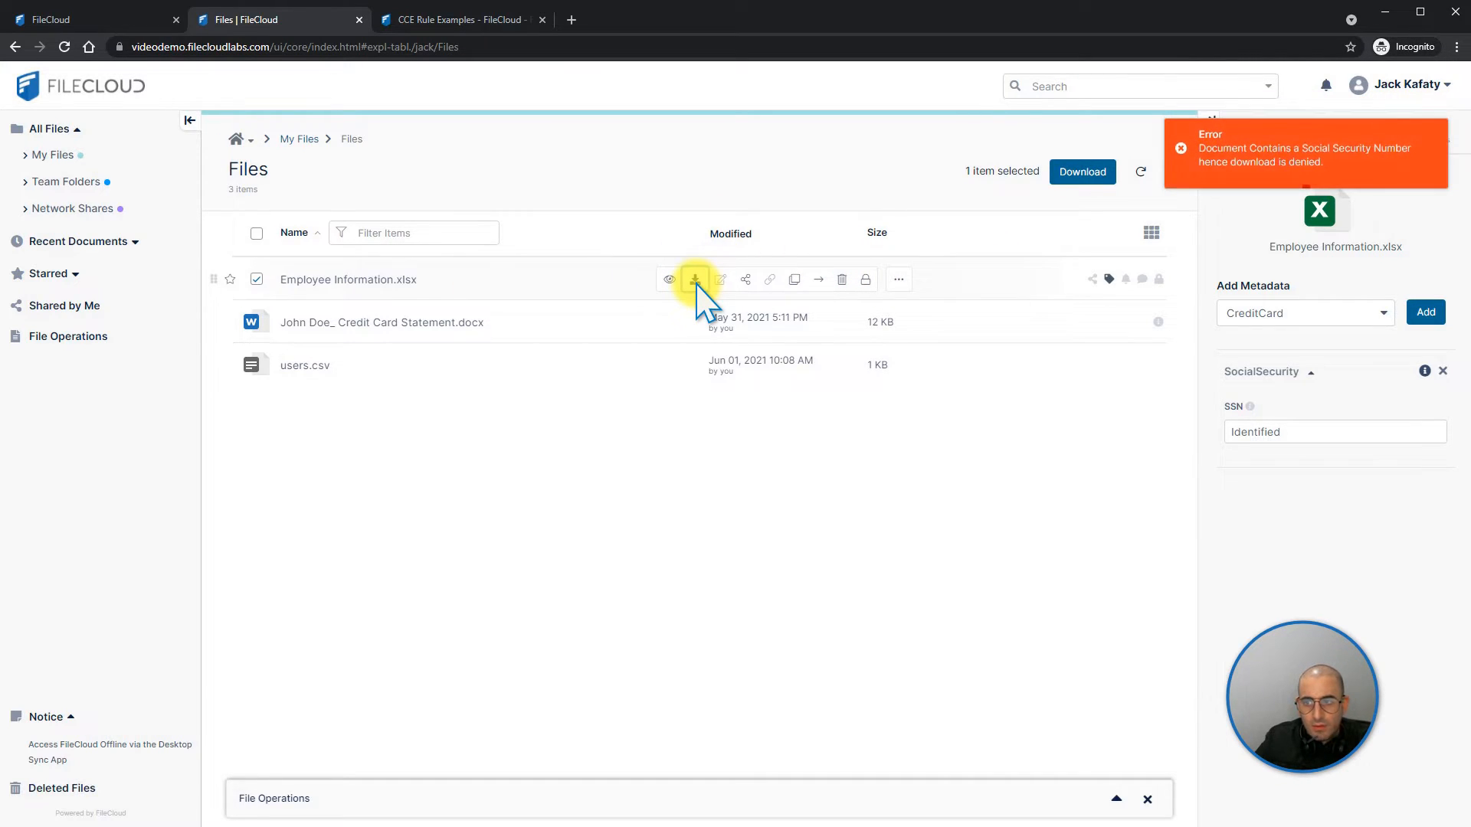
{"action": "left_click", "coordinate": [695, 280]}
{"action": "left_click", "coordinate": [695, 281]}
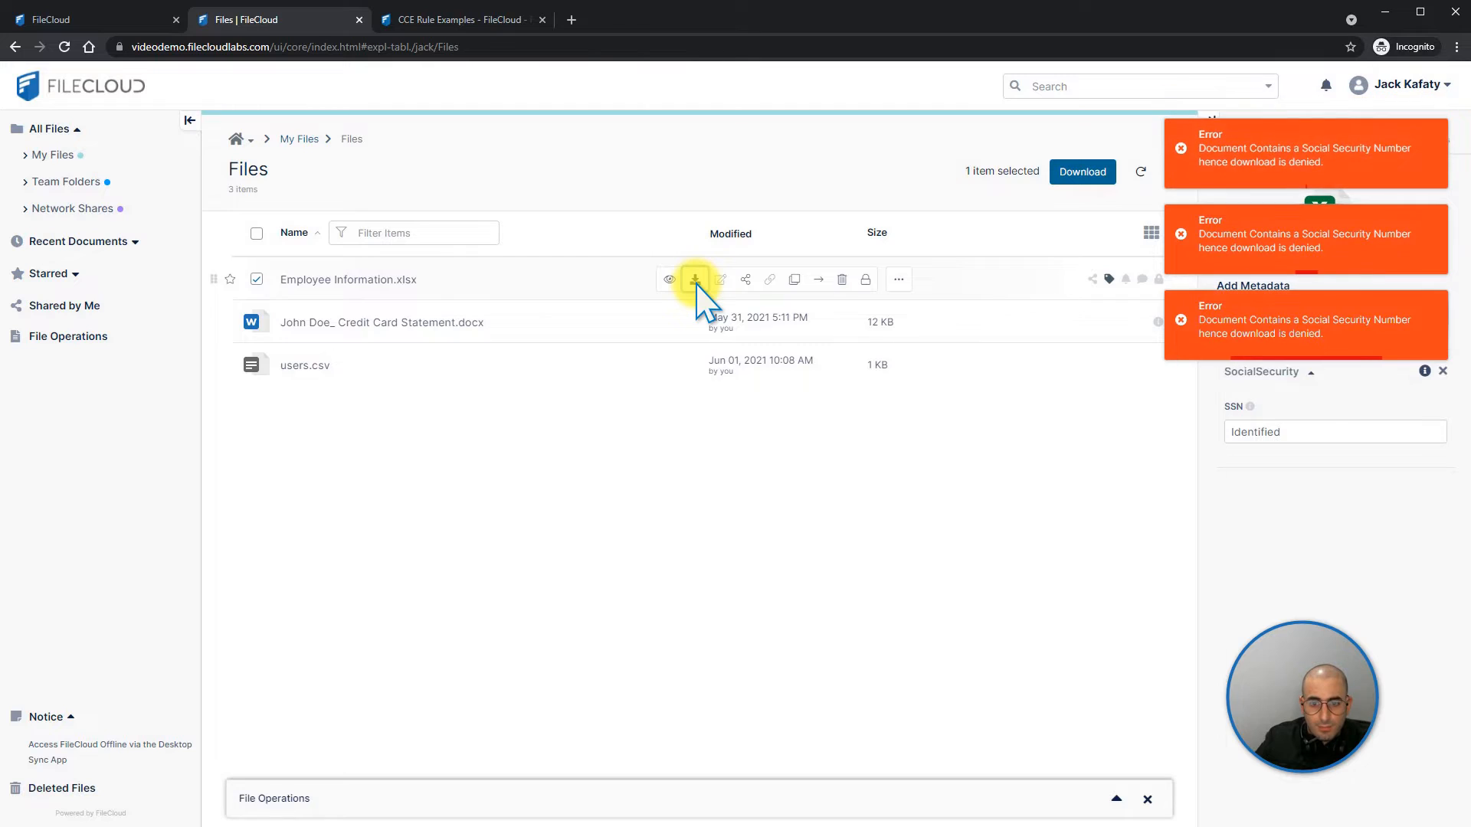
{"action": "left_click", "coordinate": [695, 280]}
{"action": "left_click", "coordinate": [695, 280]}
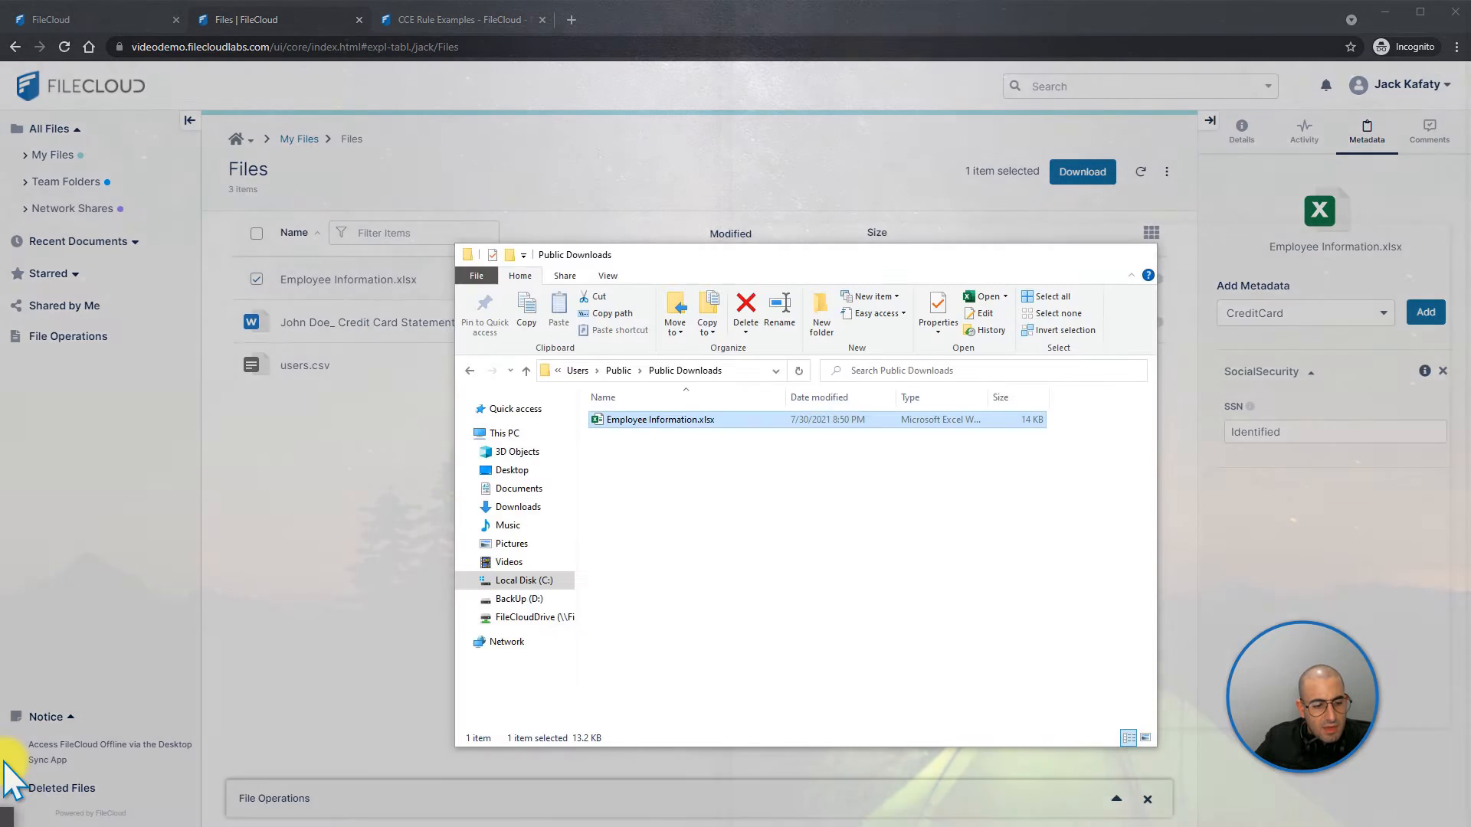
Create a text document named My SSn test.txt in the Public Downloads folder in File Explorer.
{"action": "left_click", "coordinate": [4, 762]}
{"action": "right_click", "coordinate": [693, 525]}
{"action": "mouse_move", "coordinate": [789, 726]}
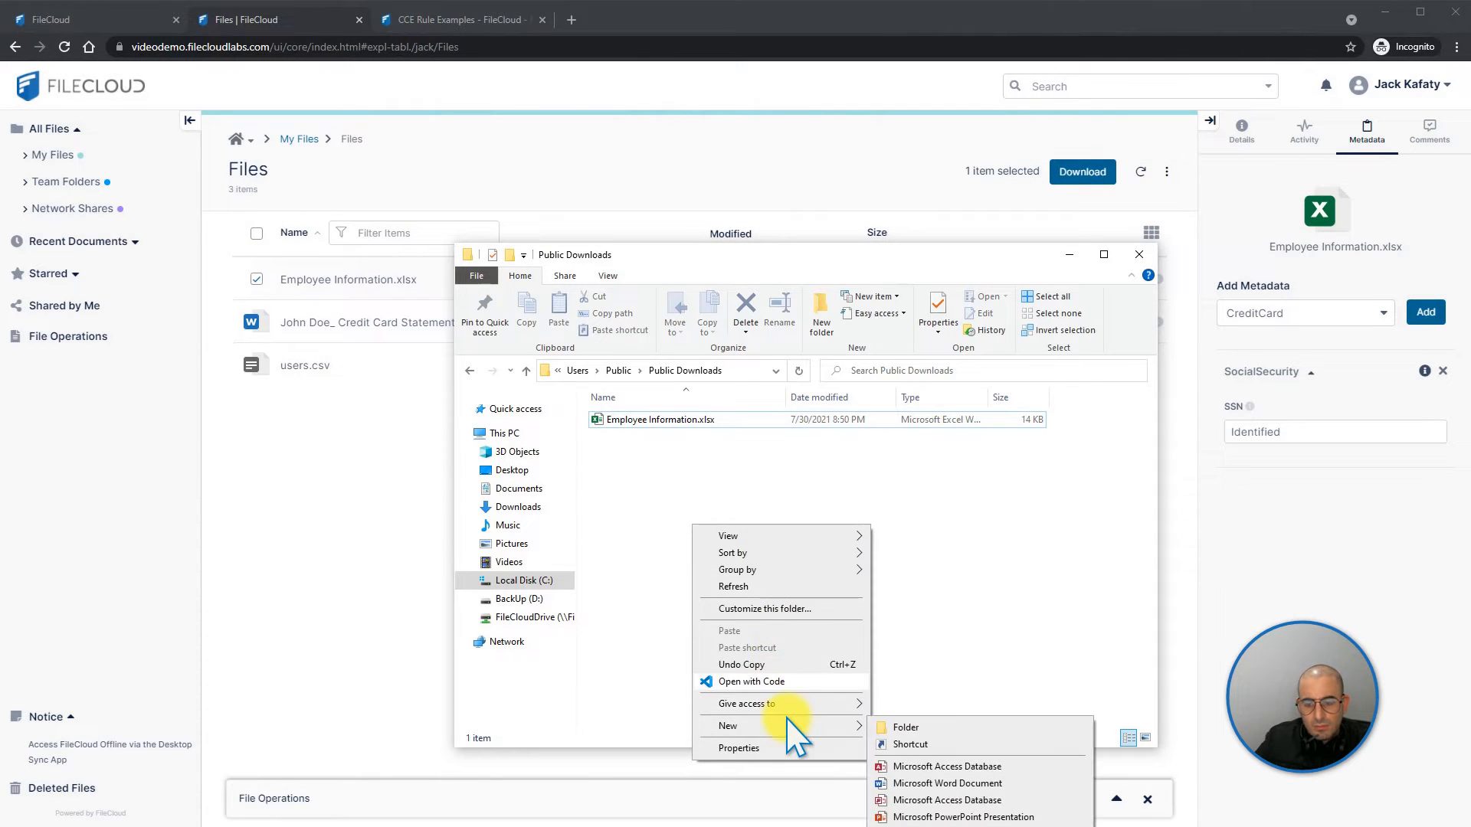
{"action": "left_click", "coordinate": [918, 819]}
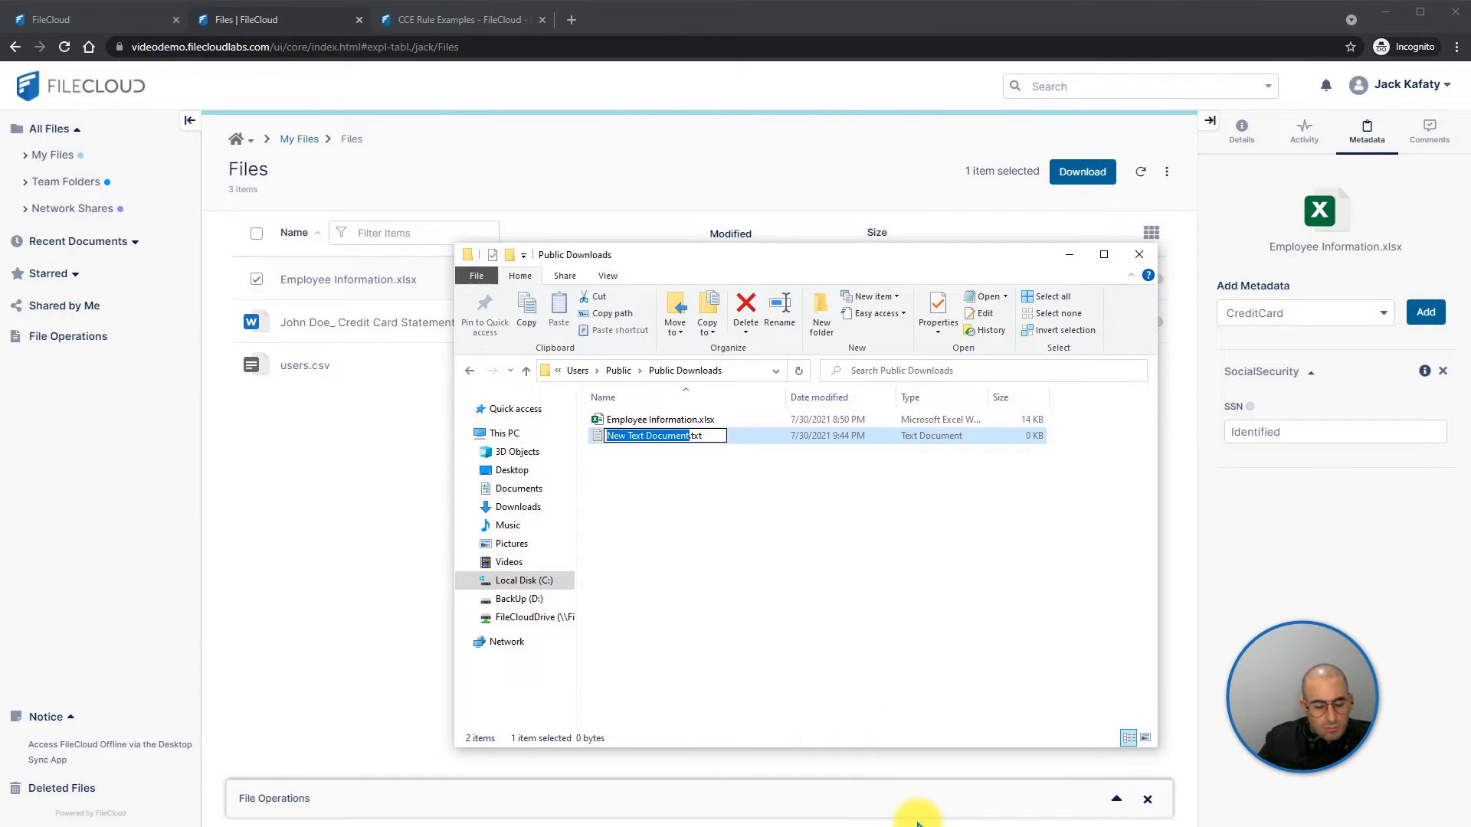
{"action": "key", "text": "Caps_Lock"}
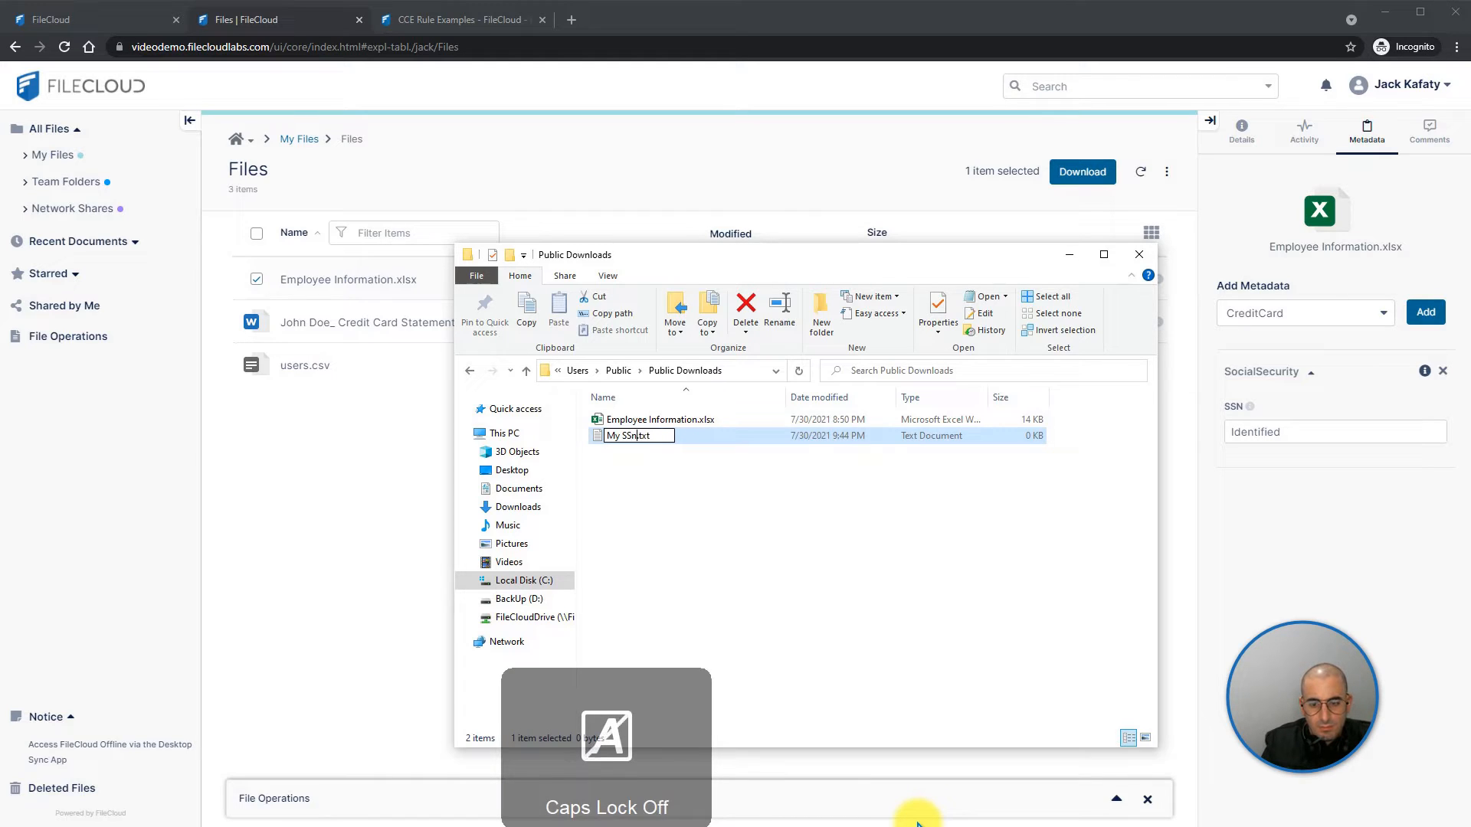
{"action": "type", "text": "My SSn test"}
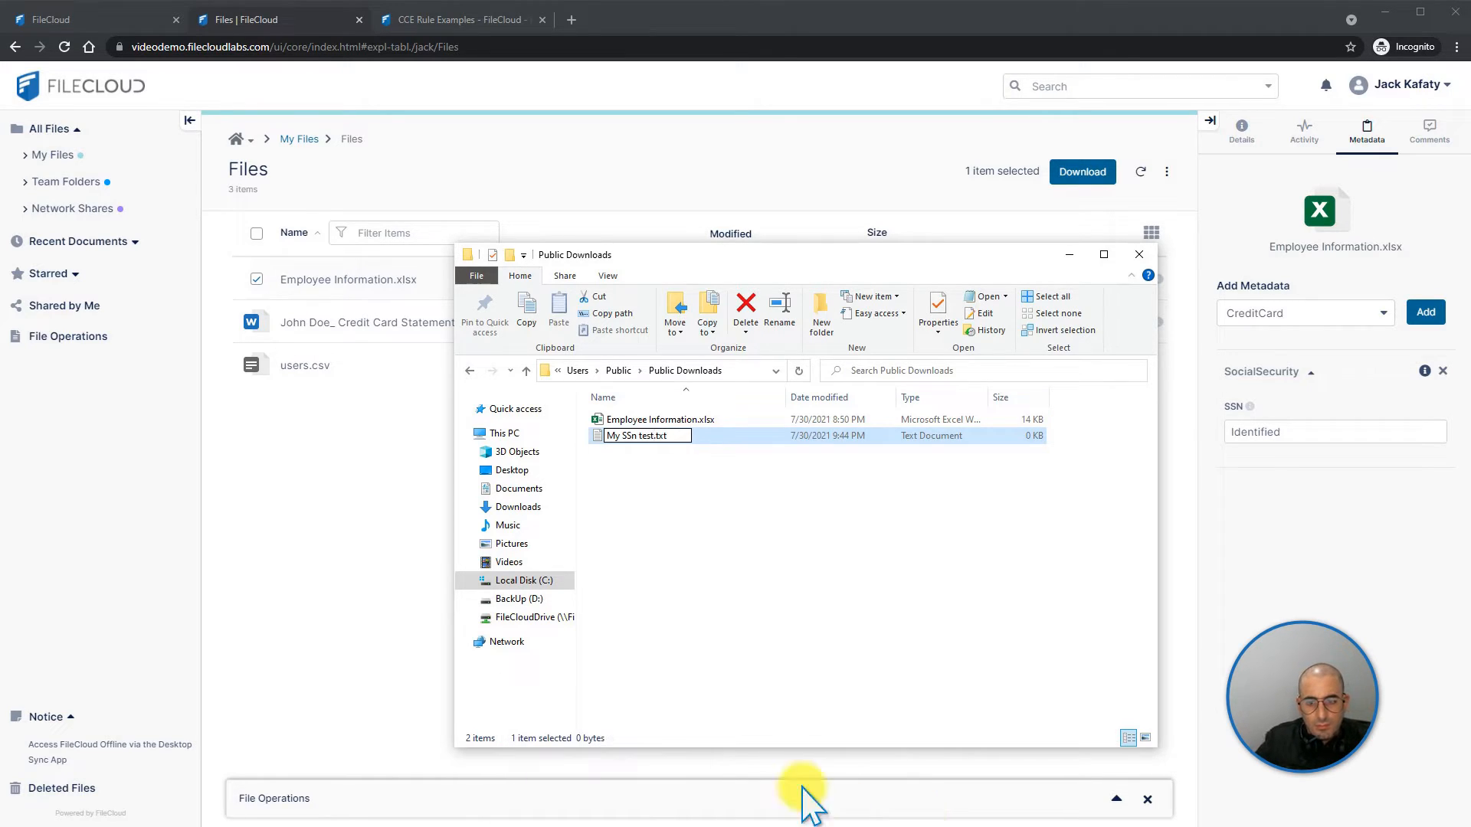
{"action": "left_click", "coordinate": [762, 551]}
Enter a sample Social Security number in My SSn test.txt, save it, and upload the file to the portal's Files folder.
{"action": "double_click", "coordinate": [659, 435]}
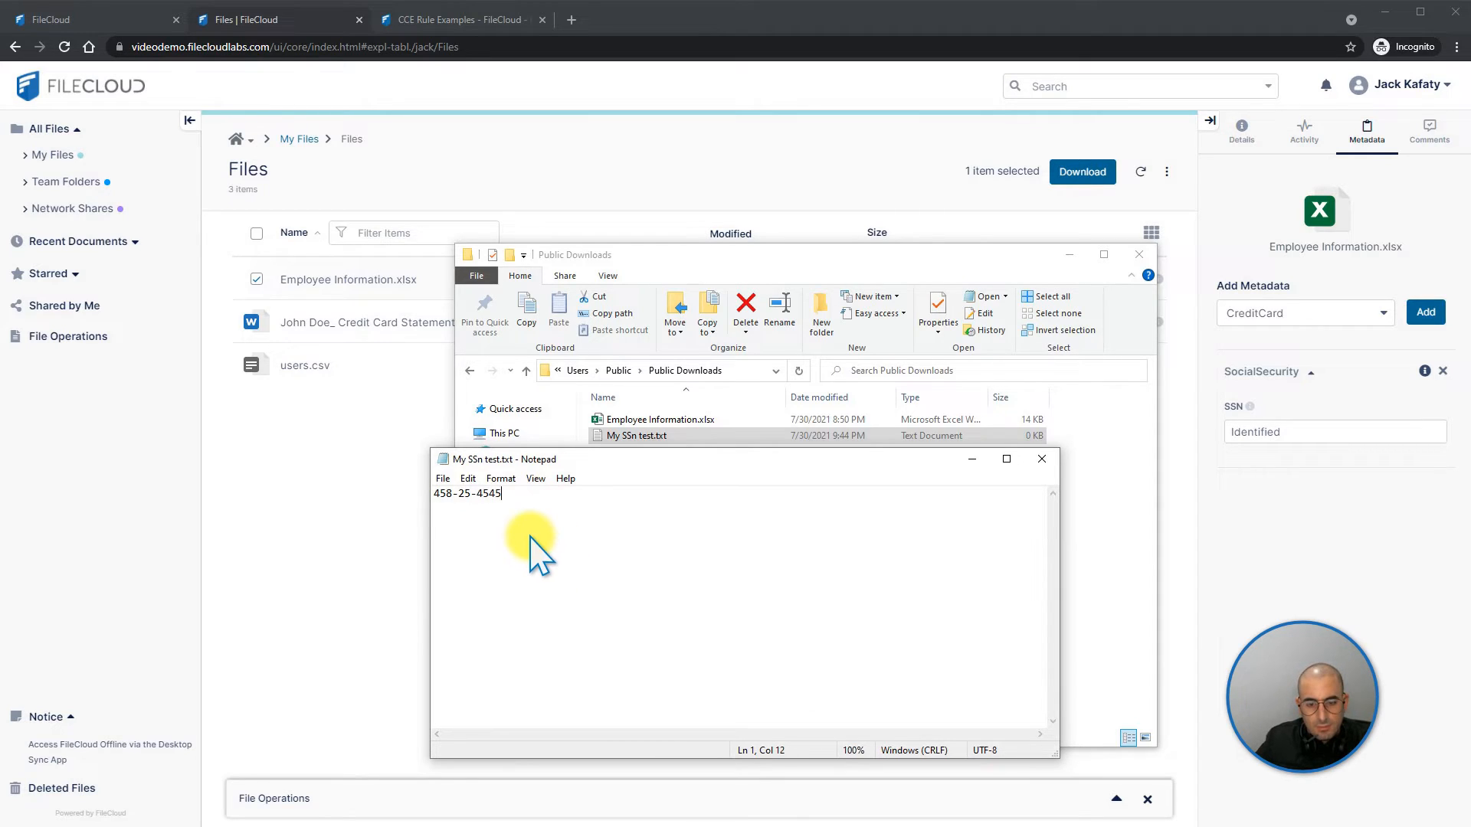
{"action": "left_click", "coordinate": [1042, 459]}
{"action": "left_click_drag", "start_coordinate": [651, 435], "coordinate": [297, 477]}
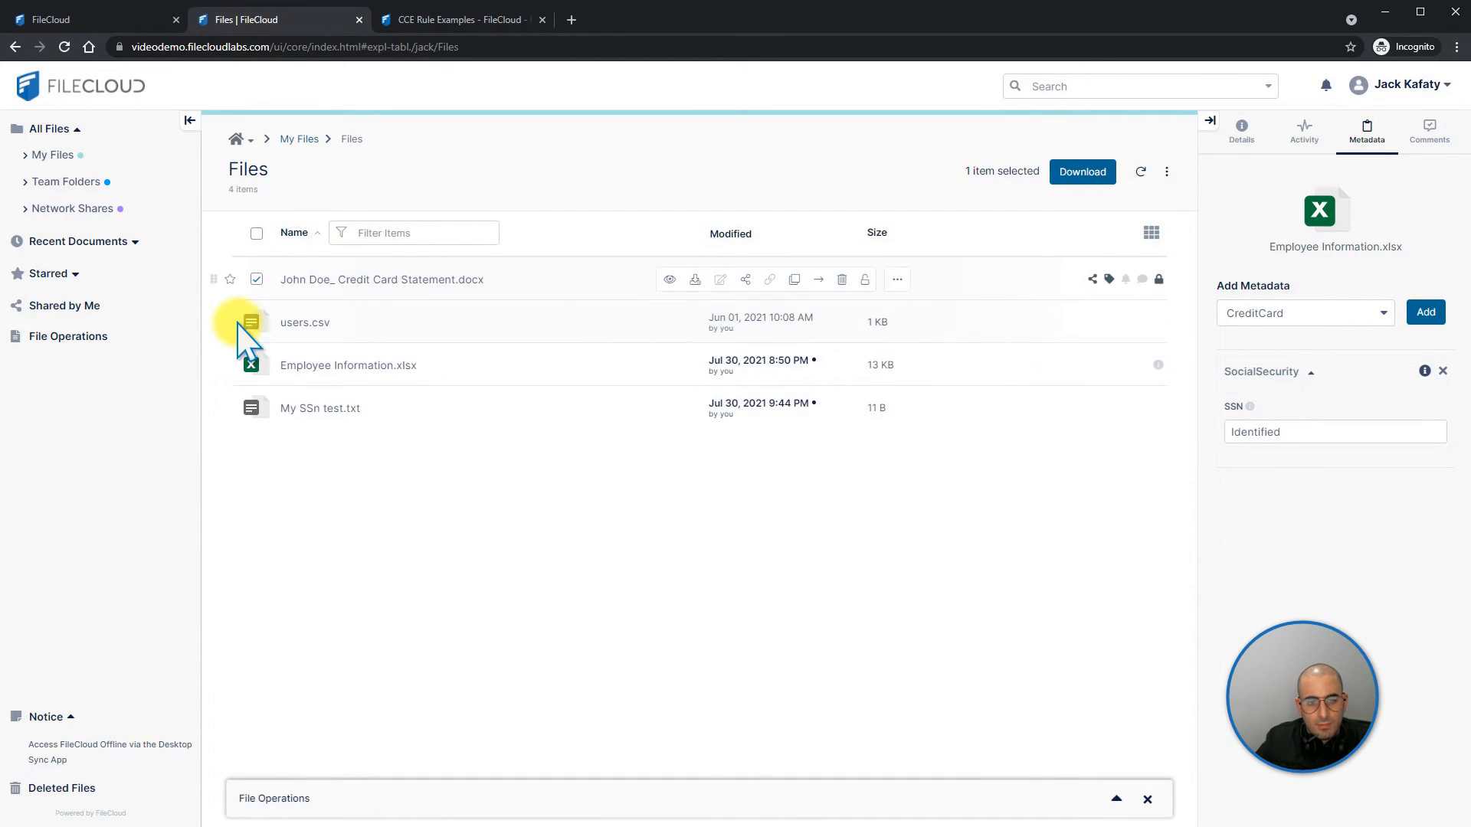
Refresh the Files folder, check the metadata of My SSn test.txt, and try to download that file.
{"action": "left_click", "coordinate": [252, 282]}
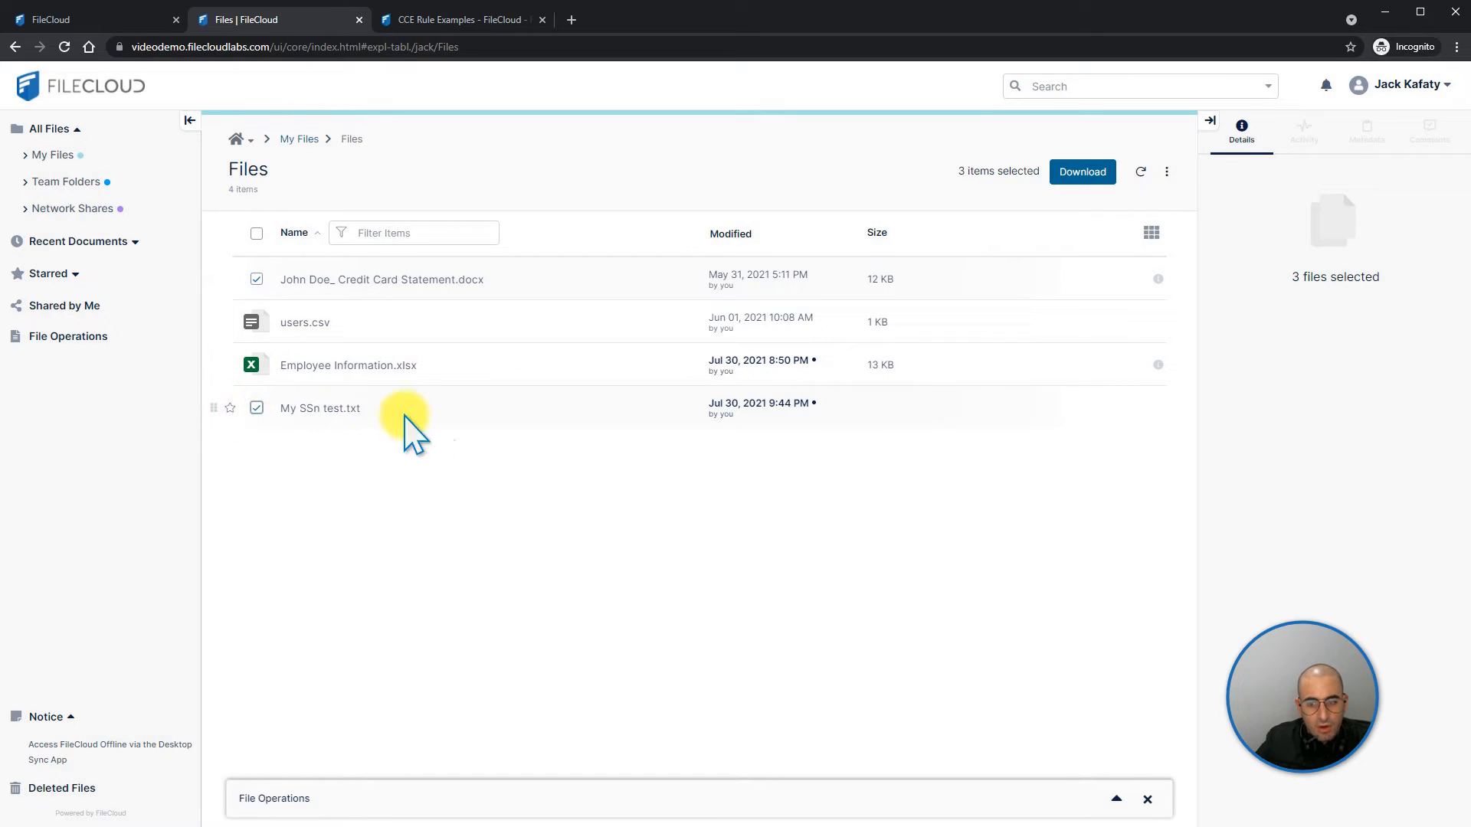
{"action": "left_click", "coordinate": [1142, 172]}
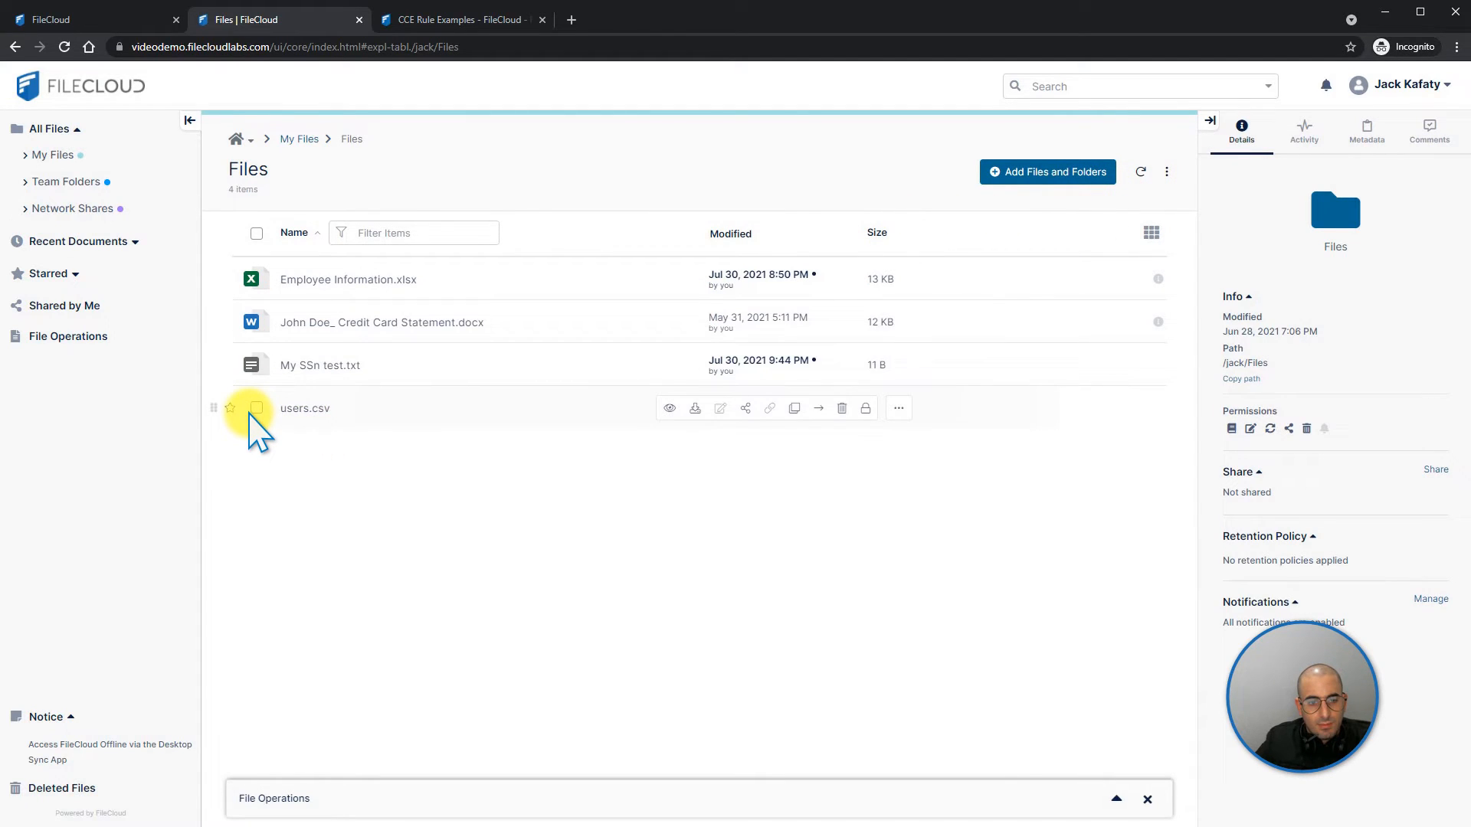
{"action": "left_click", "coordinate": [256, 365]}
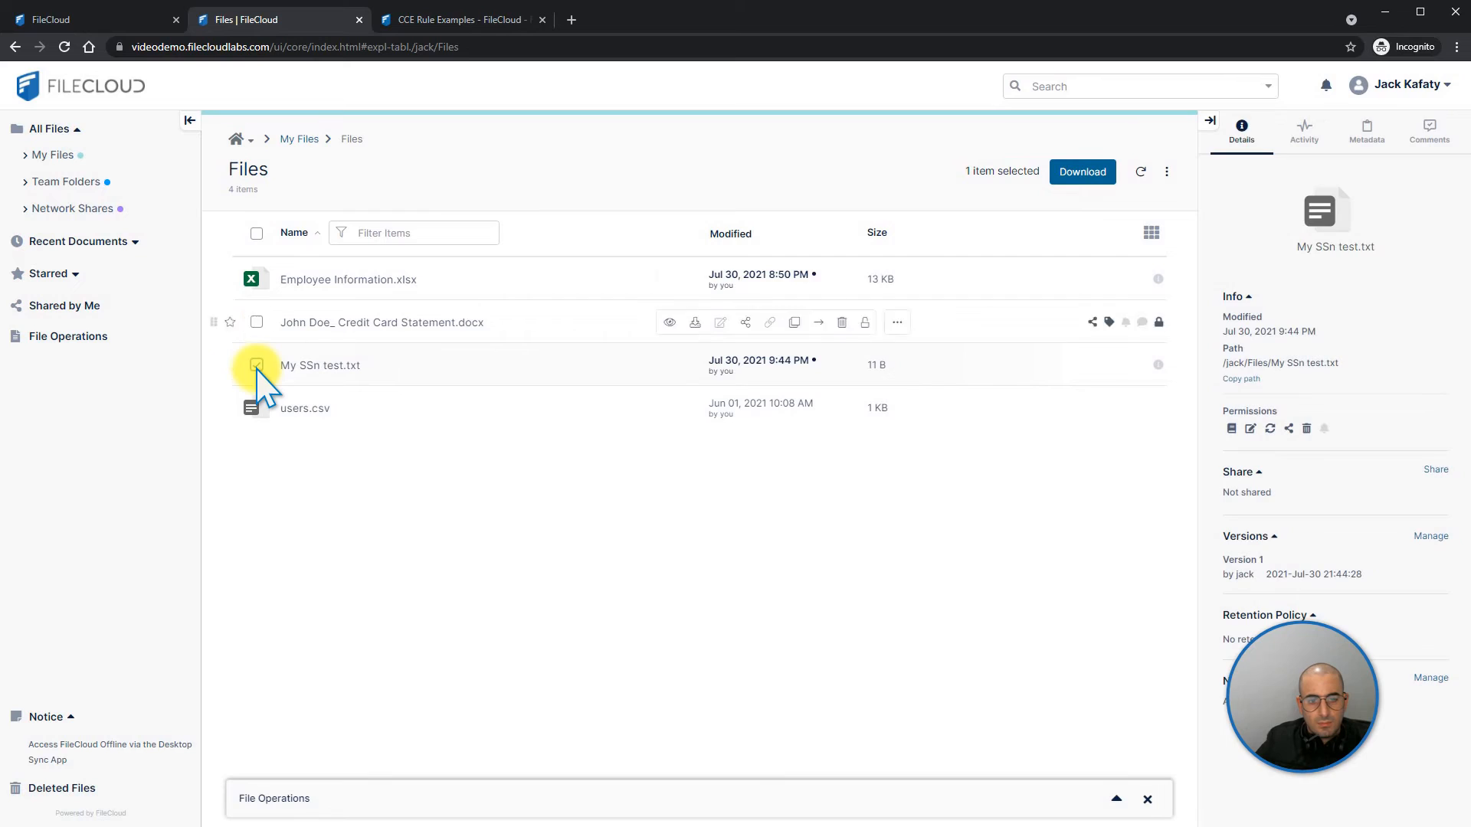
{"action": "left_click", "coordinate": [1140, 173]}
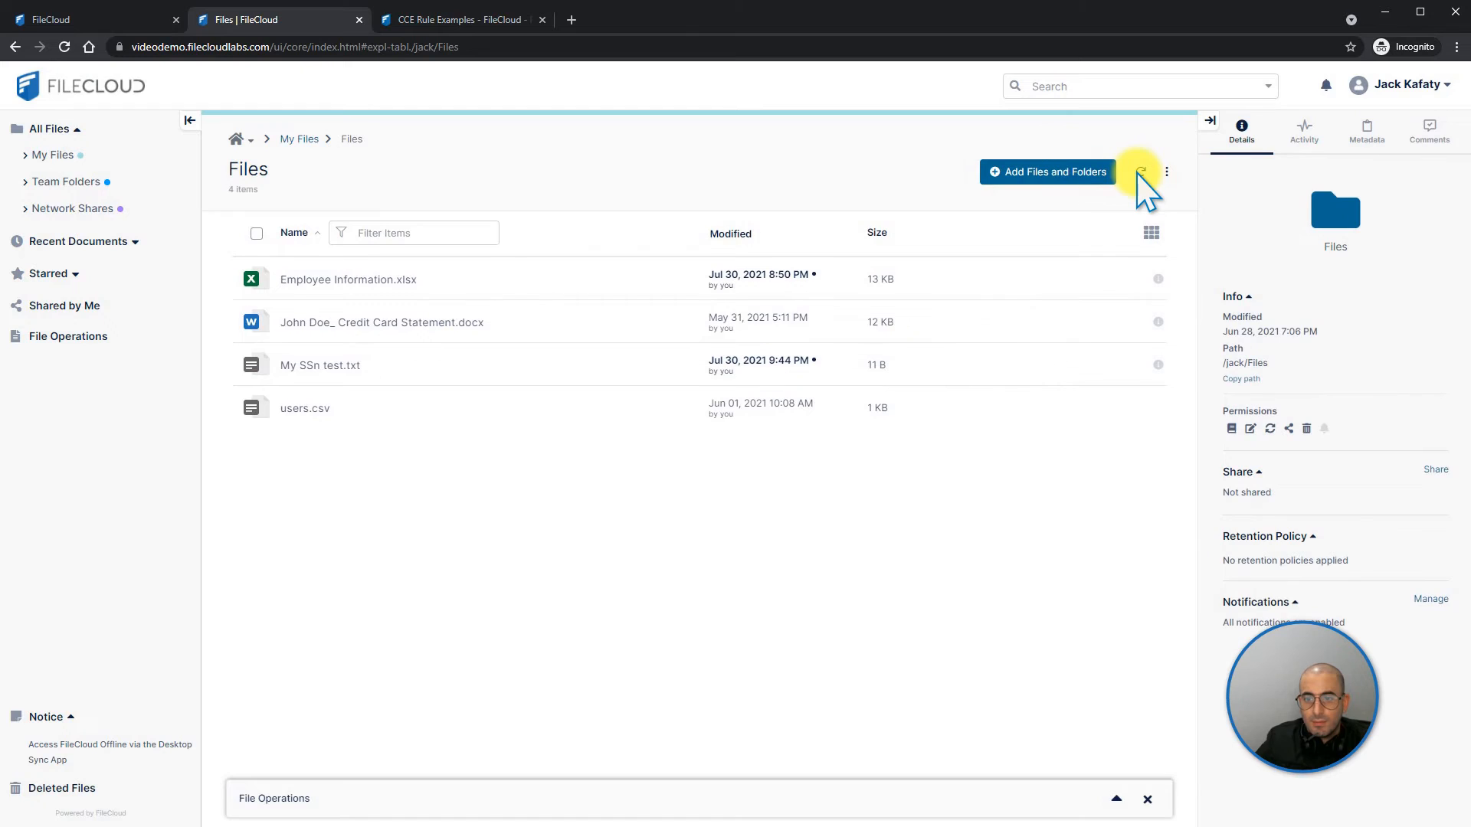
{"action": "left_click", "coordinate": [257, 365]}
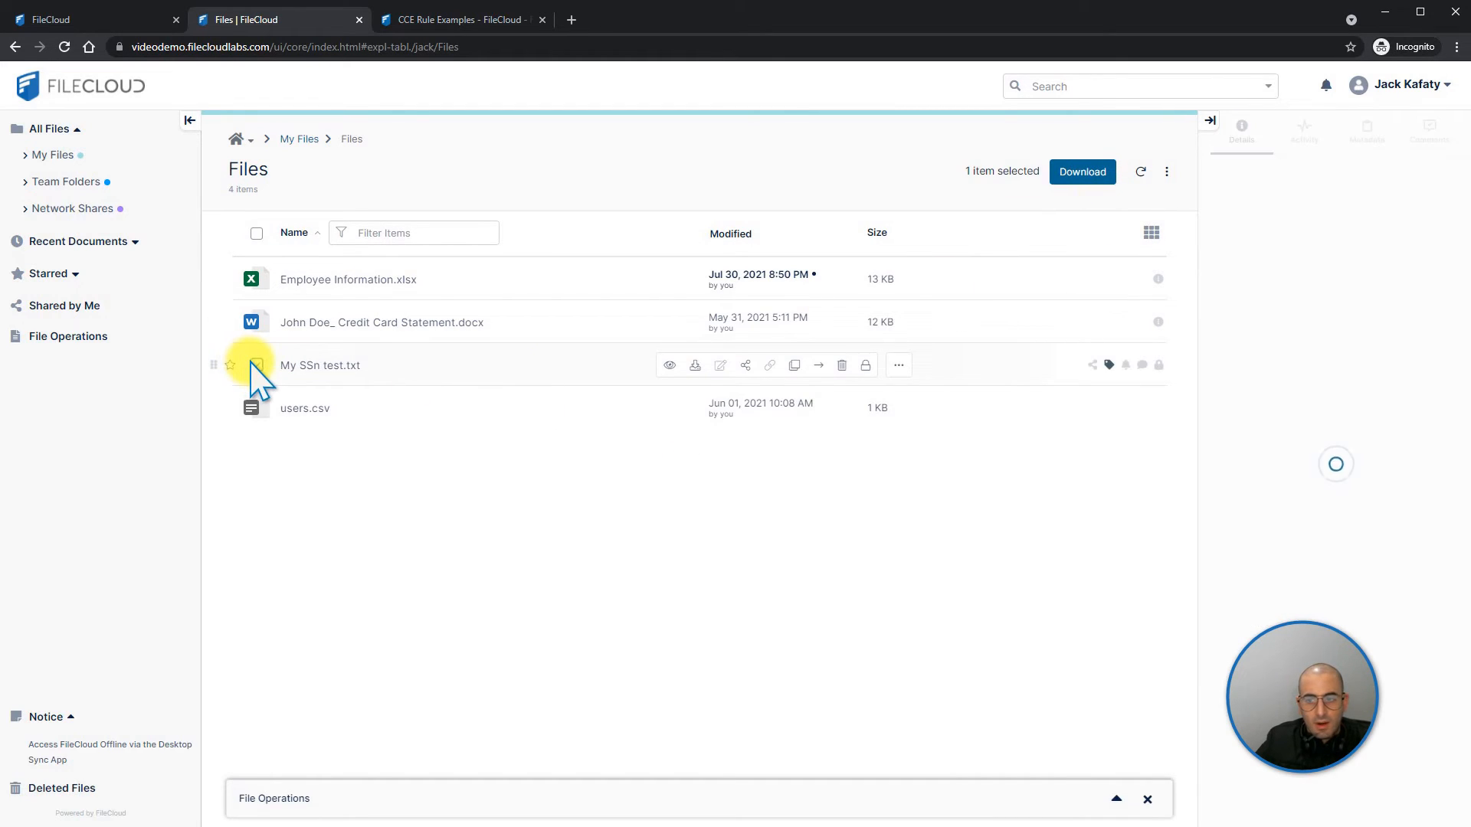
{"action": "mouse_move", "coordinate": [1110, 368]}
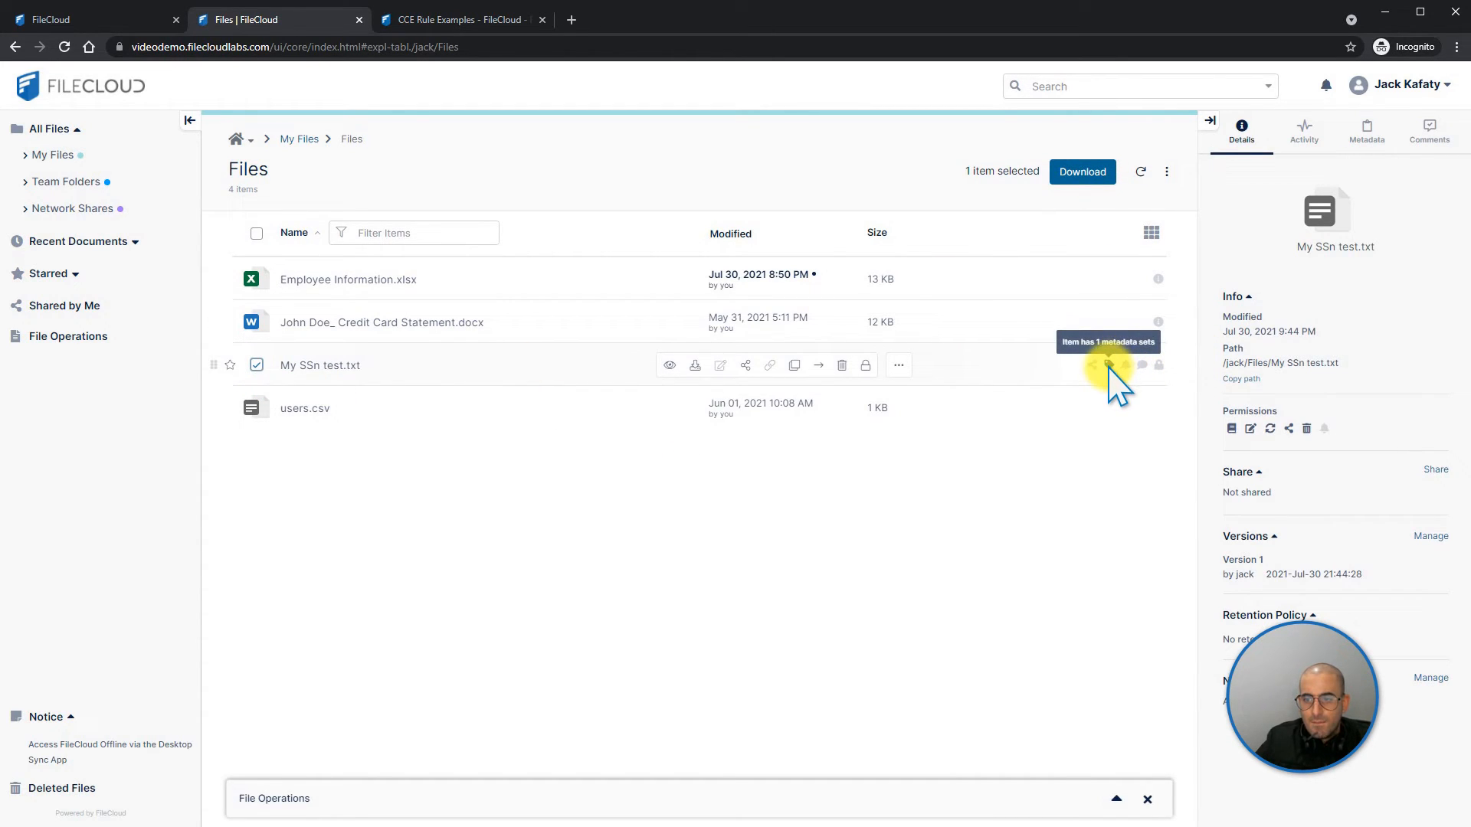
{"action": "left_click", "coordinate": [1366, 150]}
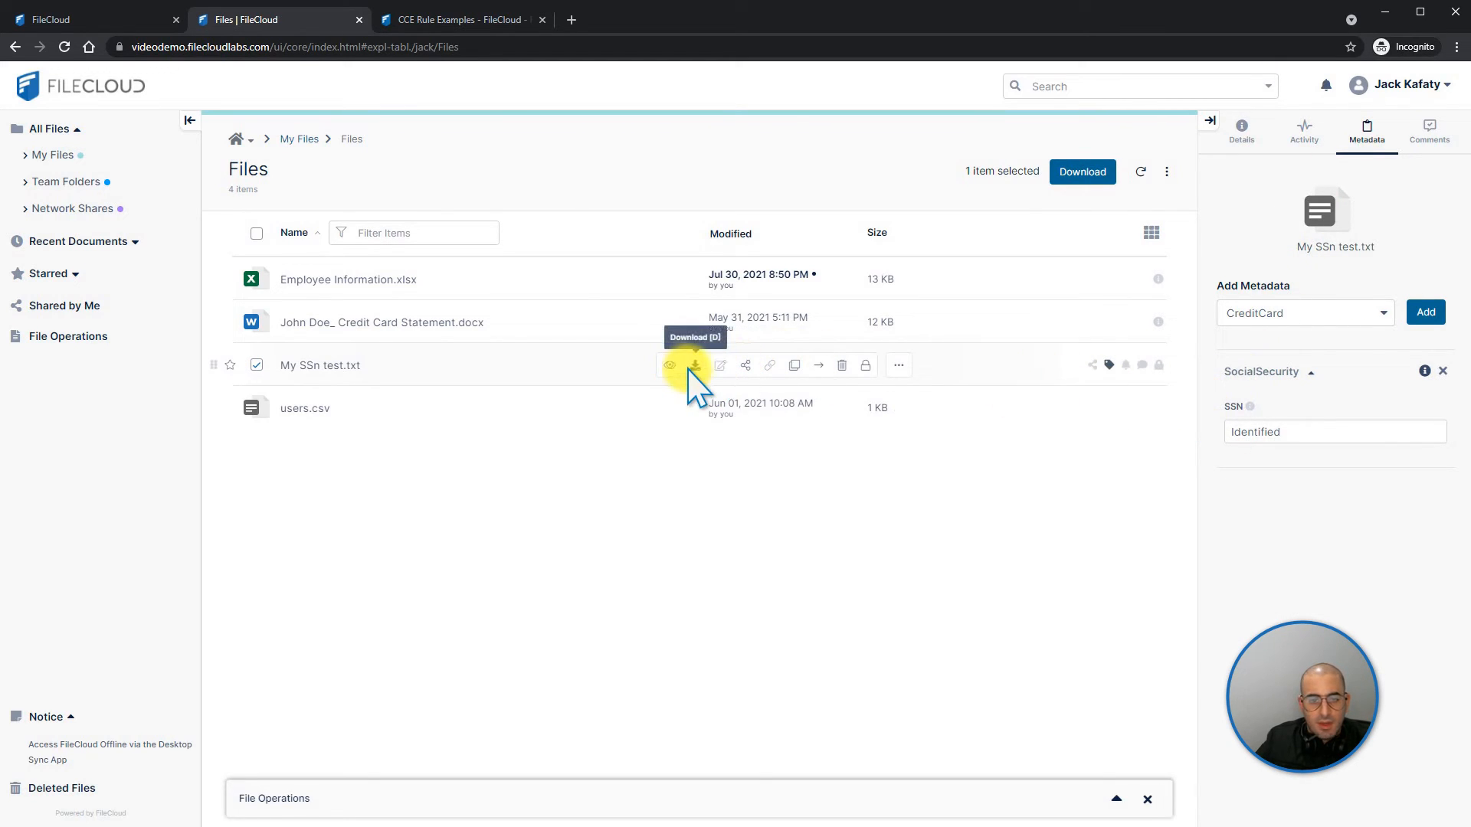
{"action": "left_click", "coordinate": [693, 367]}
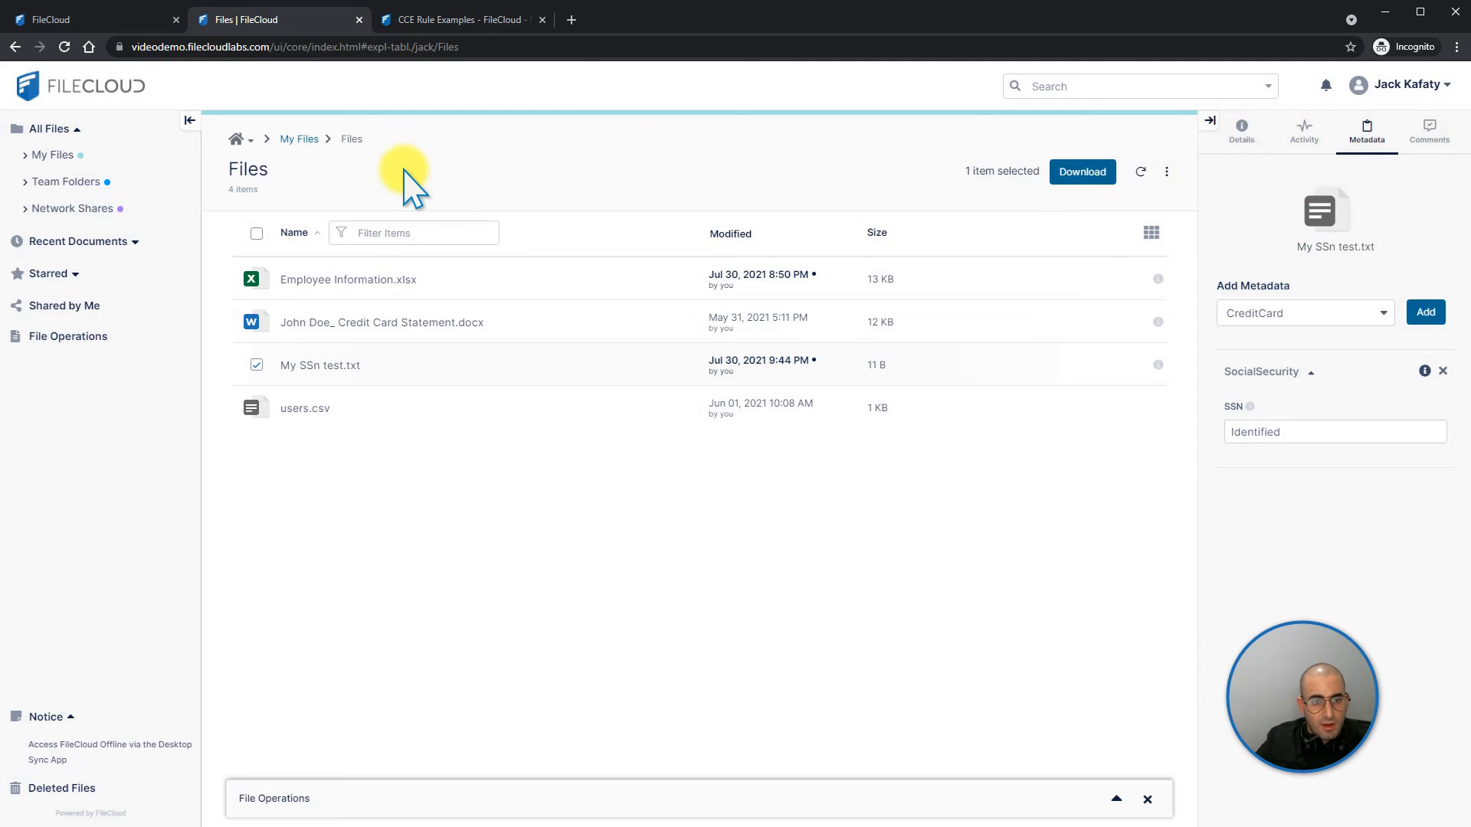
Disable auto-classification for the Internal Documents Identified classification rule in the admin portal and save the rule.
{"action": "left_click", "coordinate": [136, 28]}
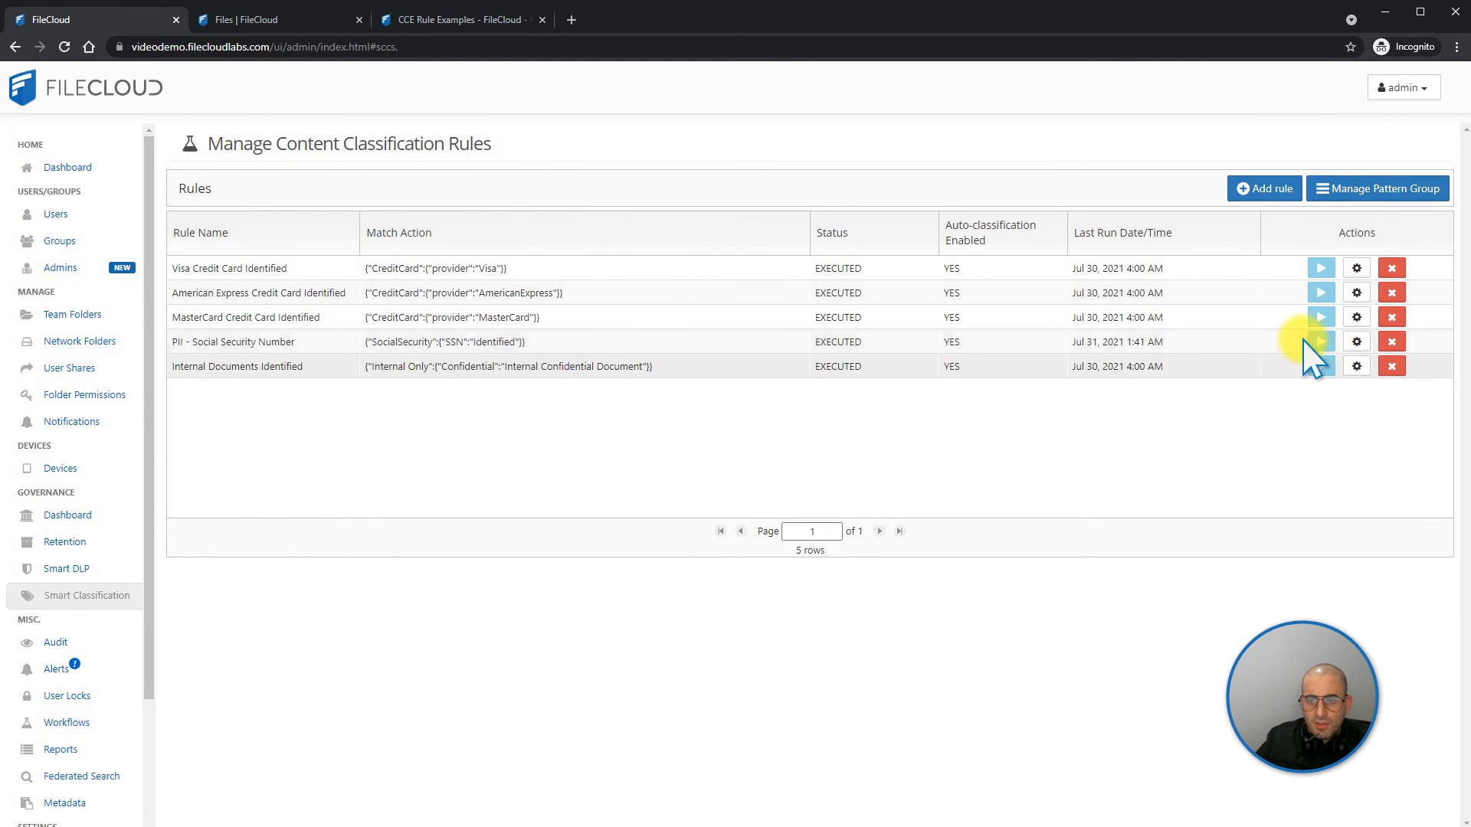
{"action": "left_click", "coordinate": [1356, 367]}
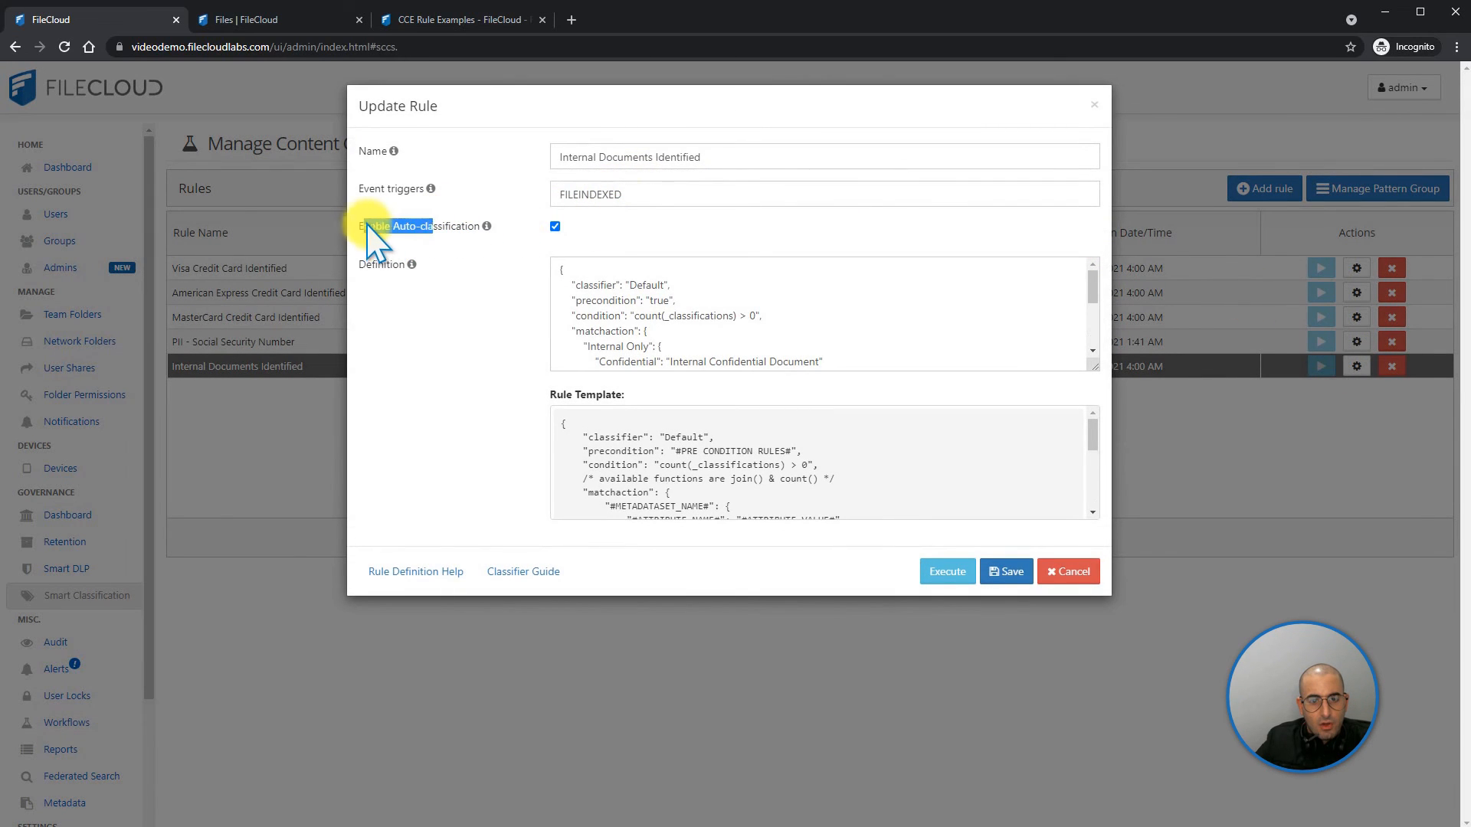
{"action": "left_click_drag", "start_coordinate": [375, 242], "coordinate": [498, 237]}
{"action": "left_click", "coordinate": [555, 226]}
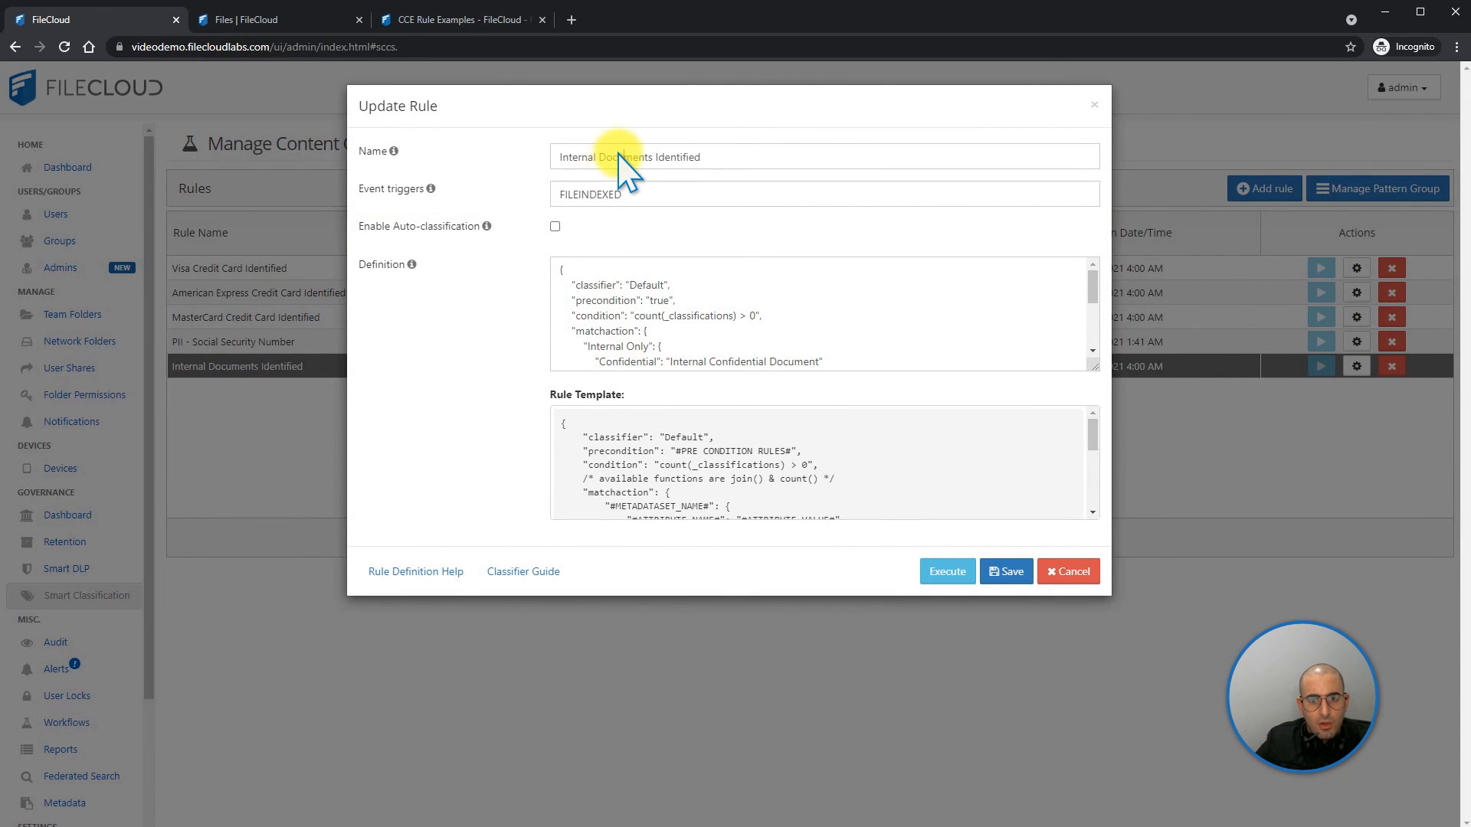
{"action": "left_click_drag", "start_coordinate": [621, 155], "coordinate": [668, 173]}
{"action": "left_click_drag", "start_coordinate": [616, 284], "coordinate": [665, 341]}
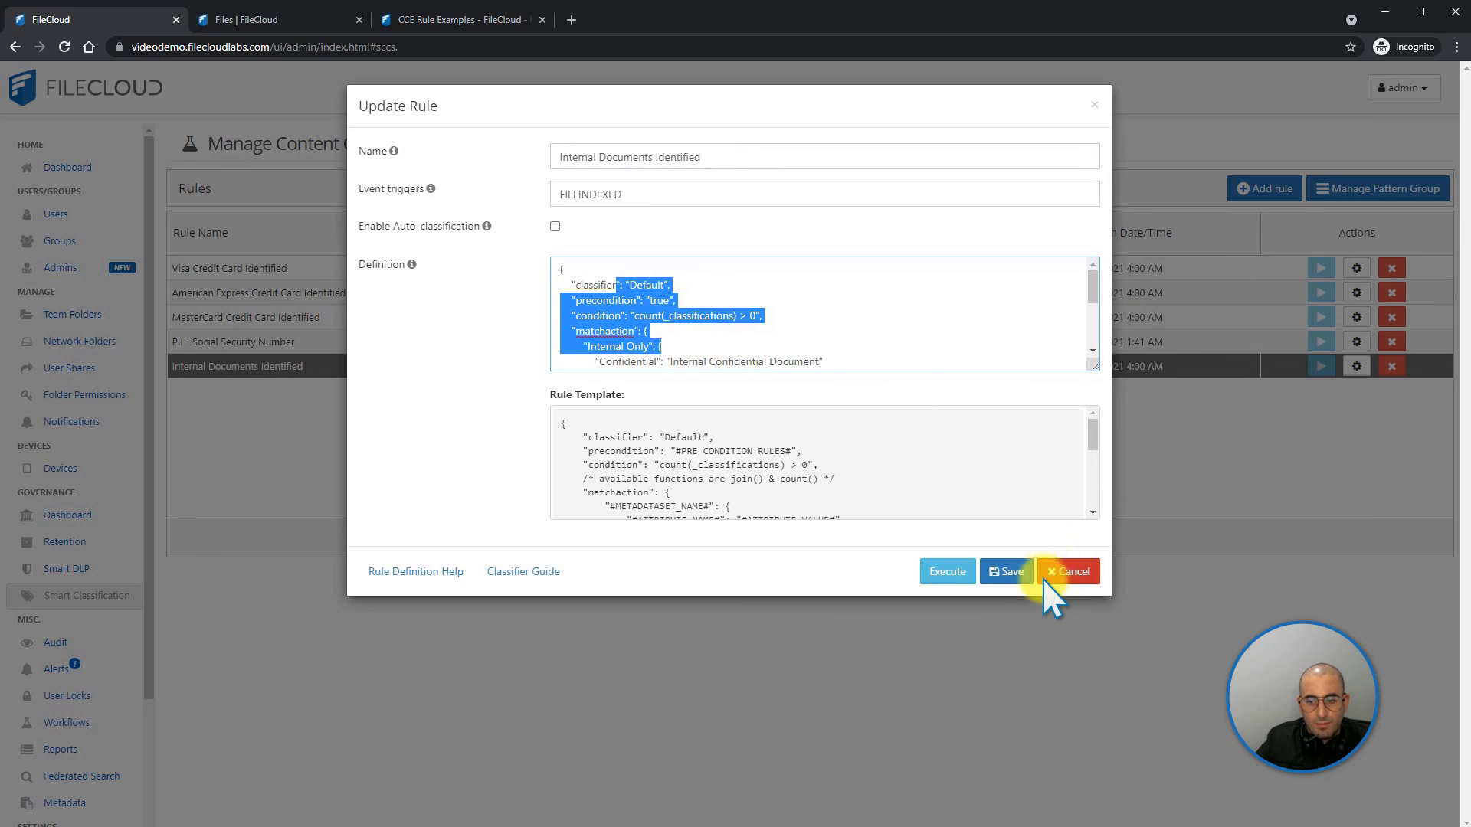
{"action": "left_click", "coordinate": [1010, 573]}
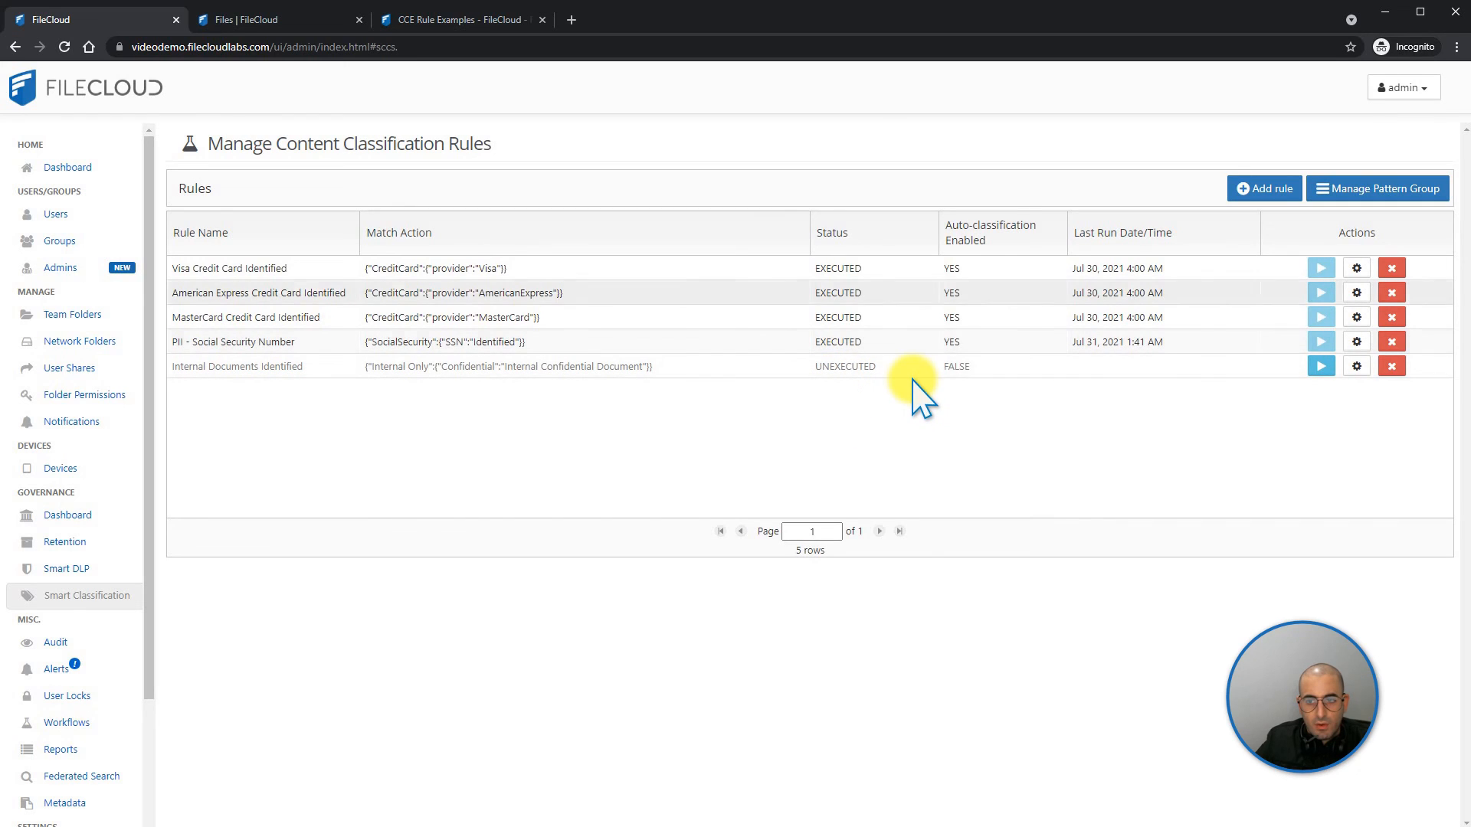
{"action": "left_click", "coordinate": [962, 367]}
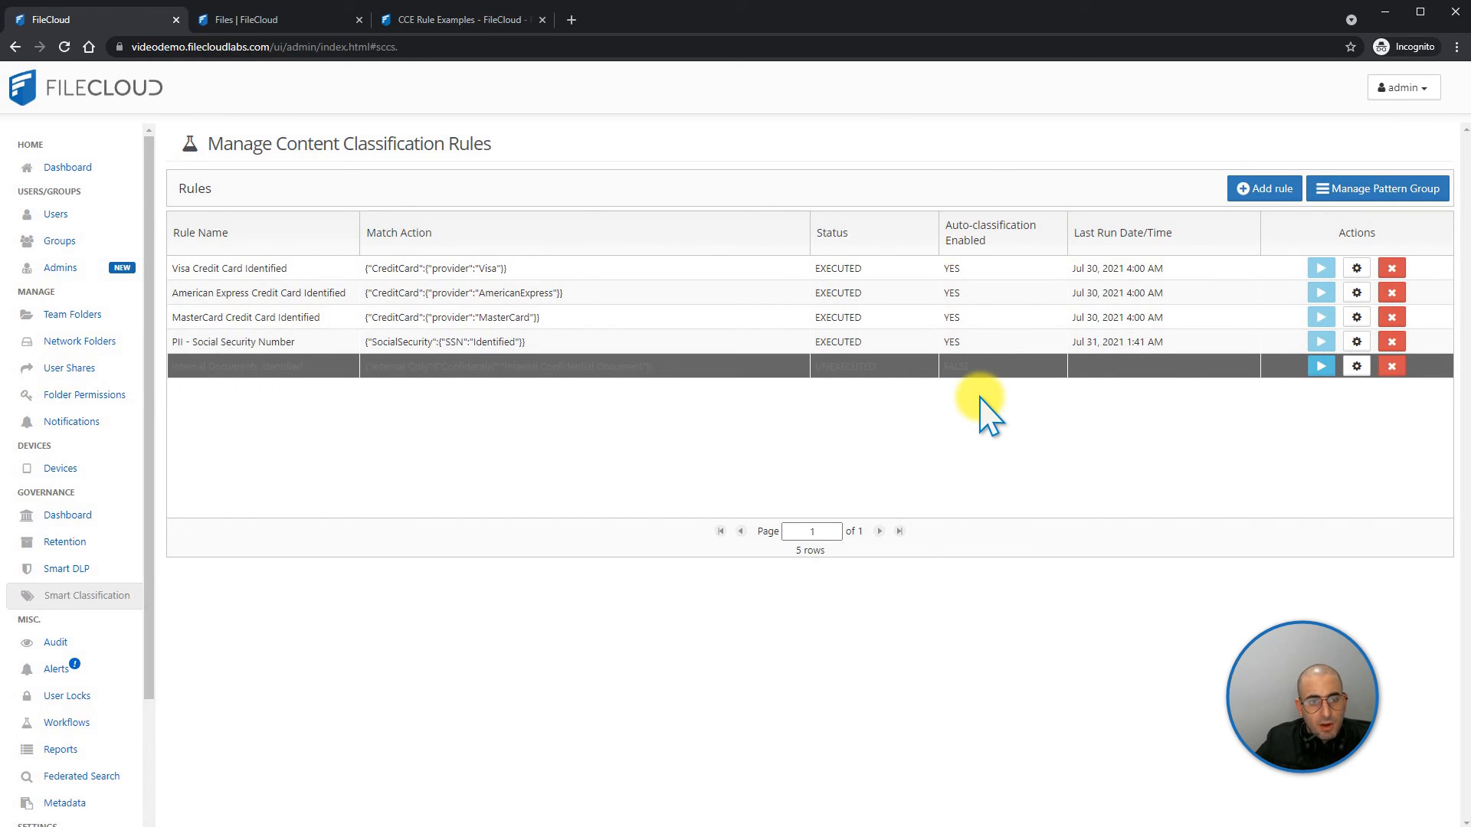